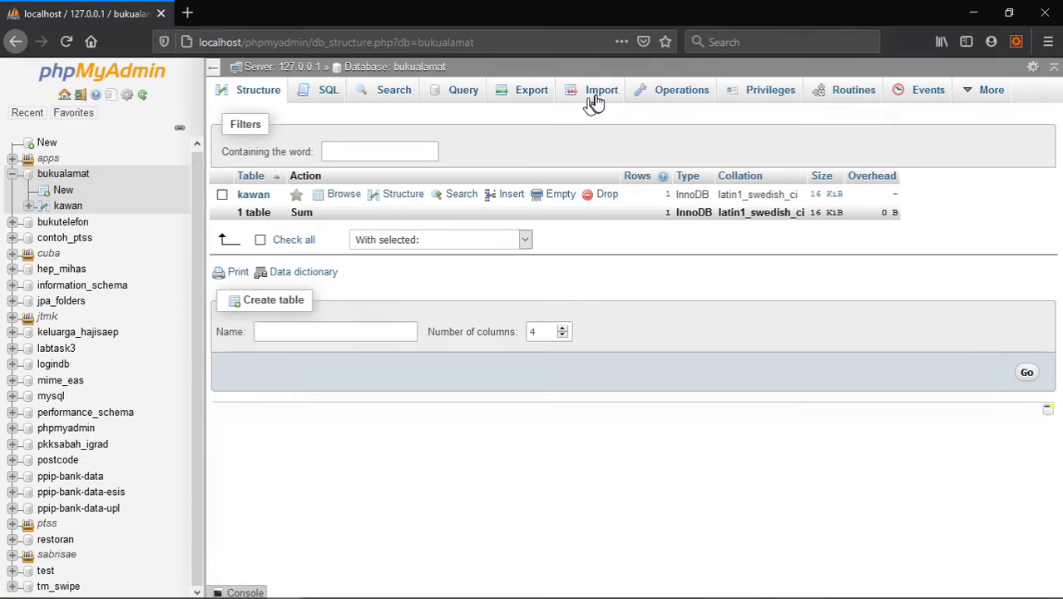
# - Browse the rows of the kawan table and return to the bukualamat database overview
pyautogui.click(254, 197)
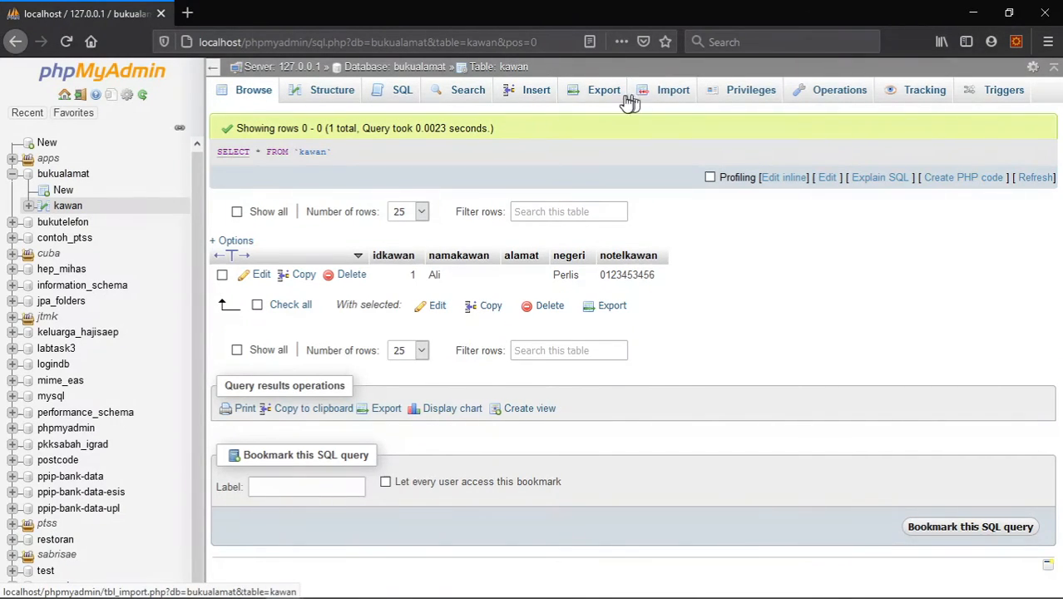
pyautogui.click(398, 68)
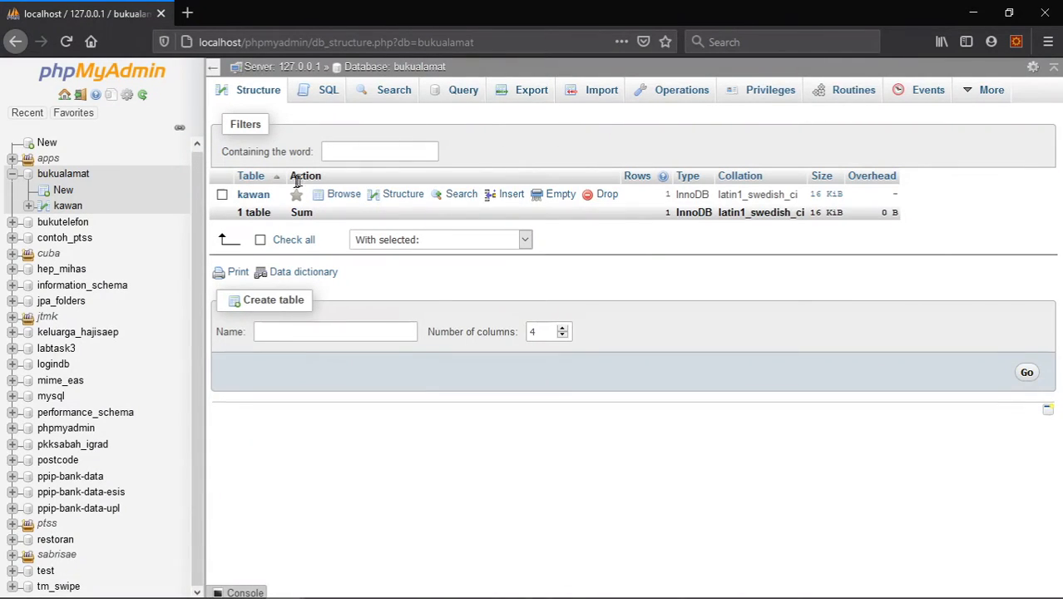
pyautogui.click(248, 196)
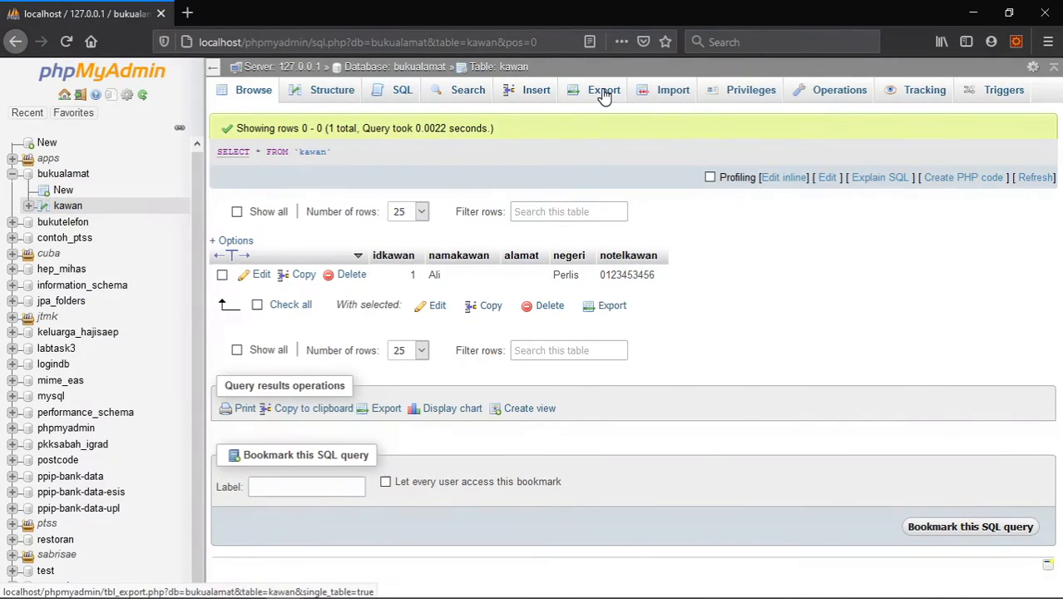
pyautogui.click(419, 70)
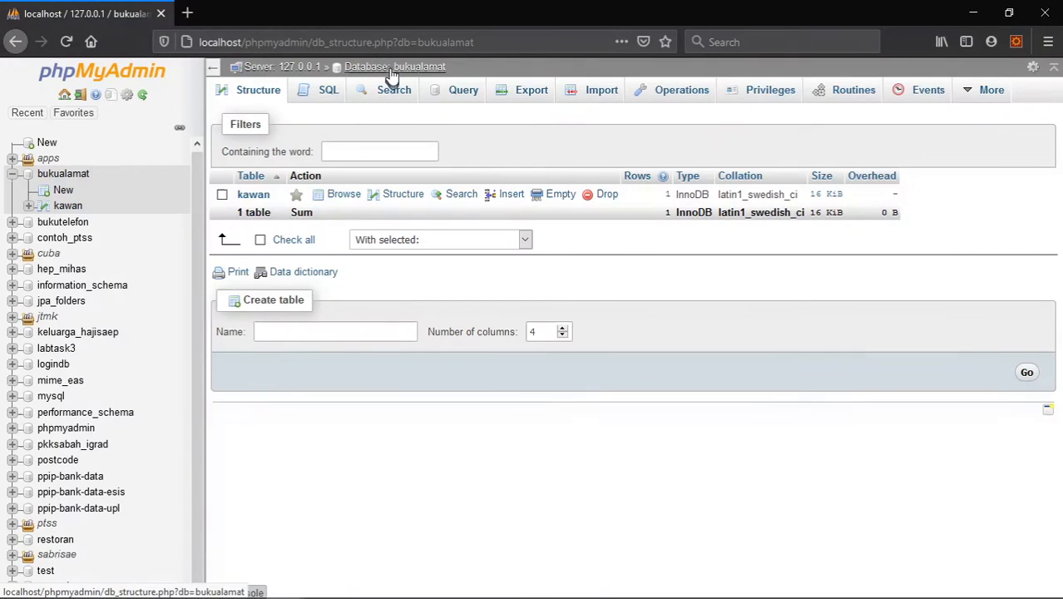
# - Open the export settings for the bukualamat database, review the Custom options and return to the Quick method
pyautogui.click(530, 96)
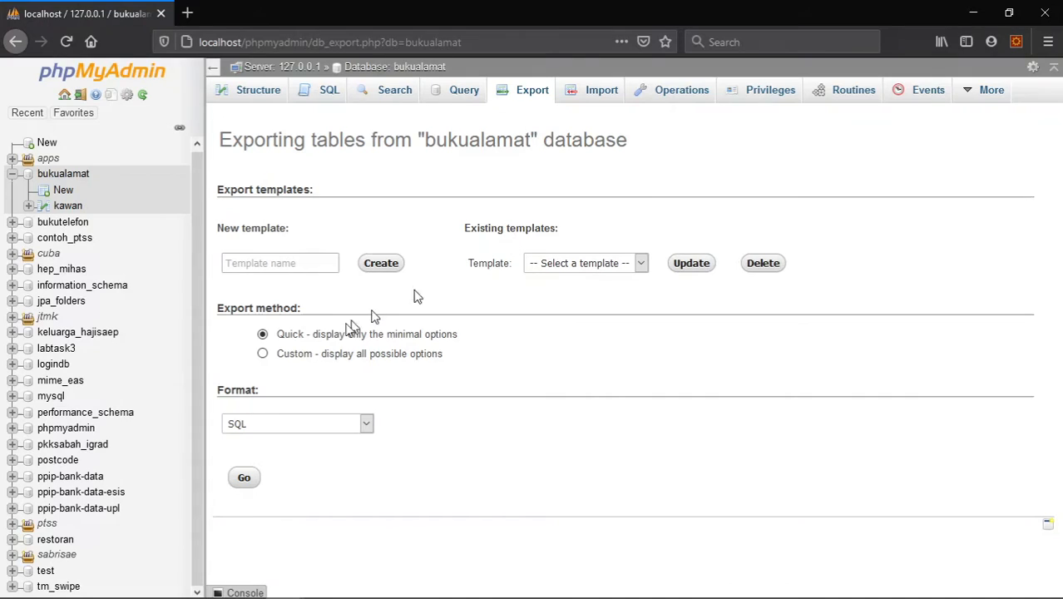
pyautogui.click(263, 355)
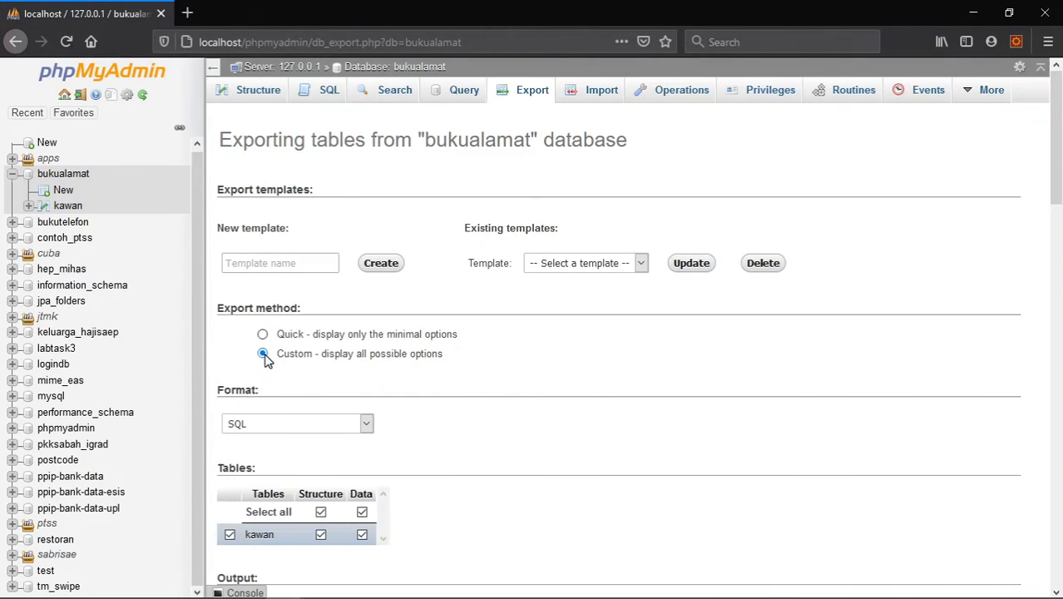
pyautogui.scroll(-5, 572, 363)
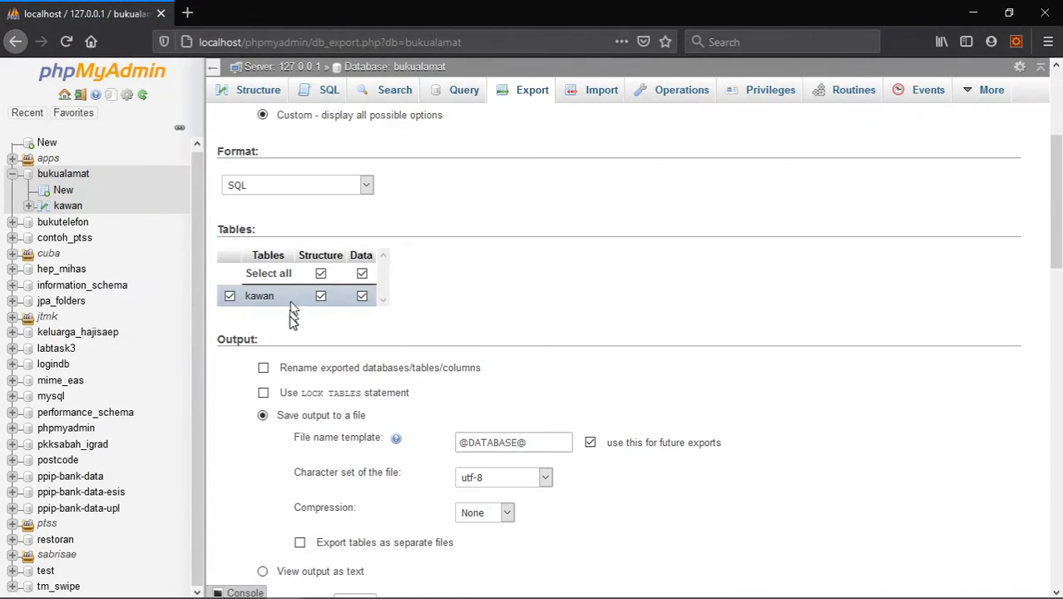
pyautogui.scroll(-4, 339, 372)
pyautogui.scroll(5, 340, 372)
pyautogui.scroll(3, 339, 373)
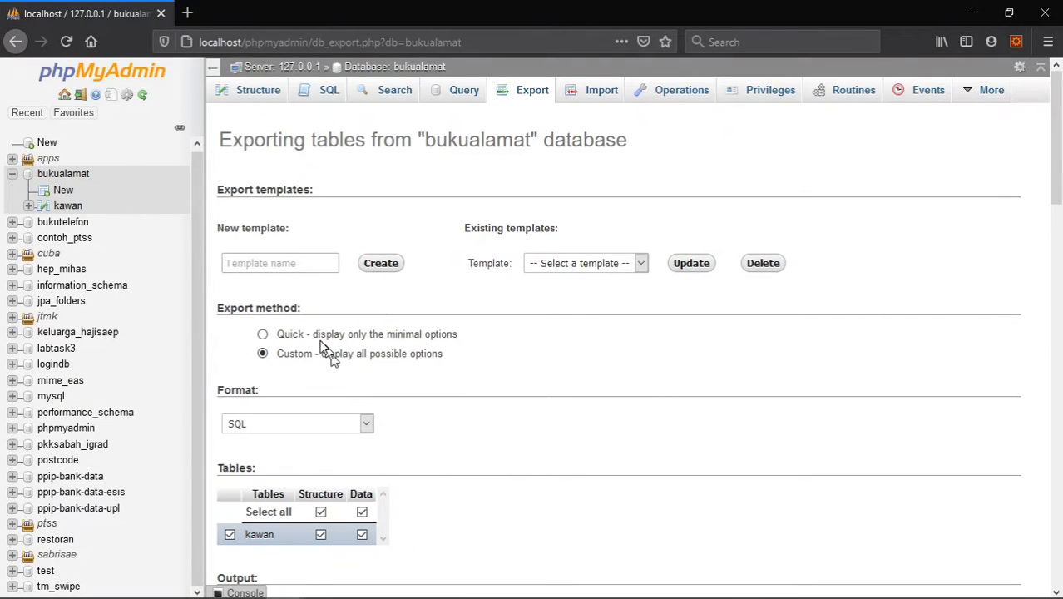
pyautogui.click(263, 336)
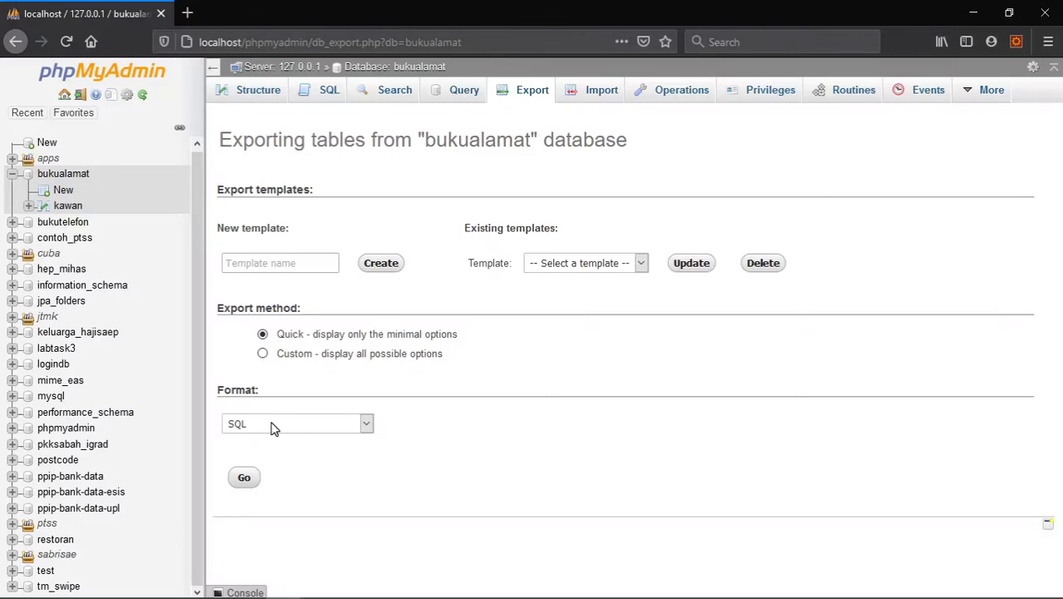
# - Export the bukualamat database with the Quick method in SQL format and save the bukualamat.sql file
pyautogui.click(367, 425)
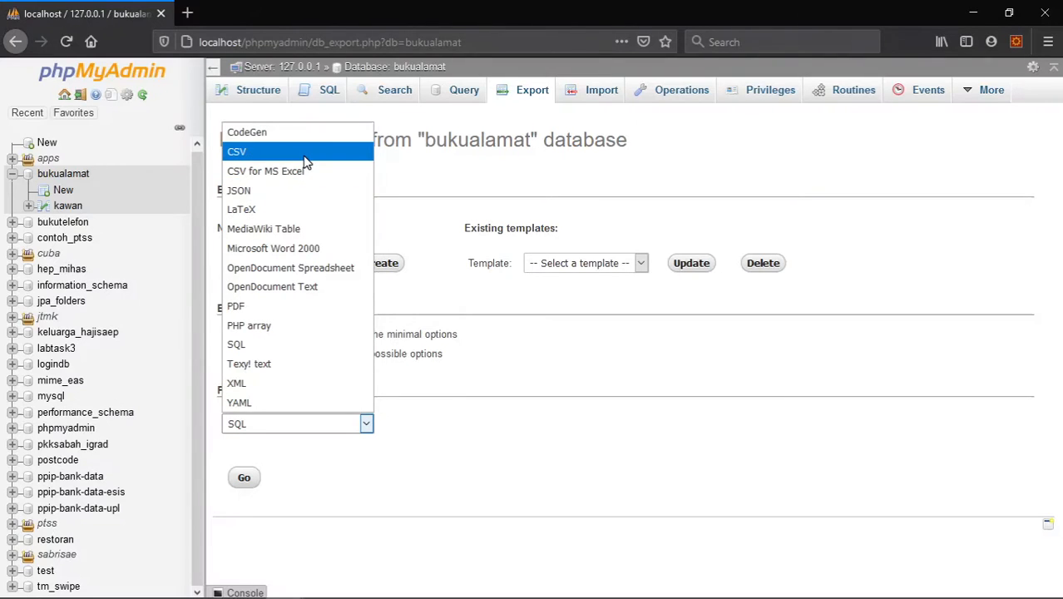
pyautogui.click(574, 434)
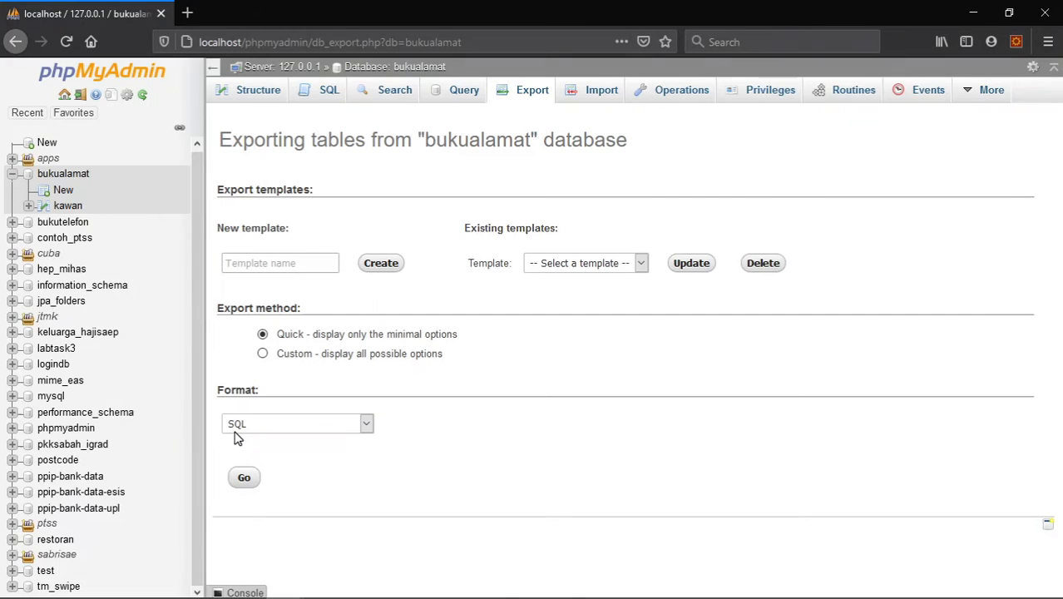
pyautogui.click(245, 481)
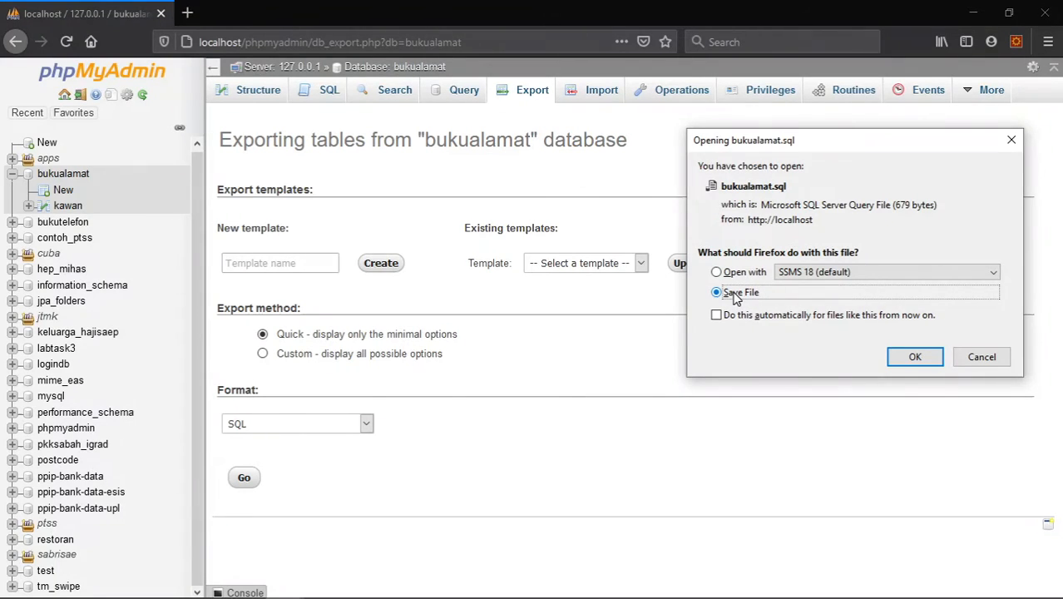
pyautogui.click(915, 357)
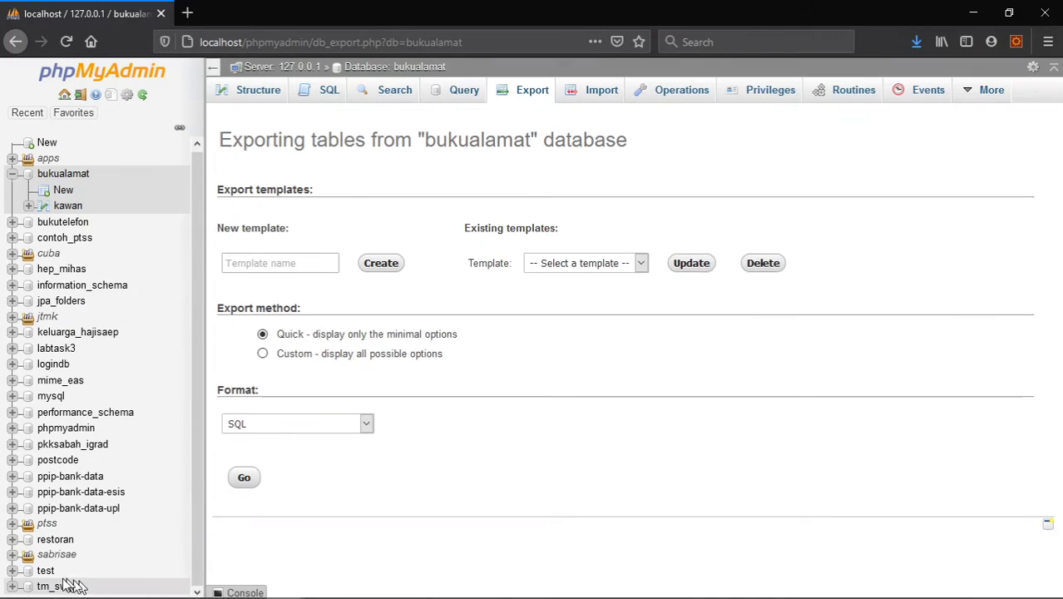
# - Show the downloaded bukualamat.sql file in its containing folder
pyautogui.click(916, 43)
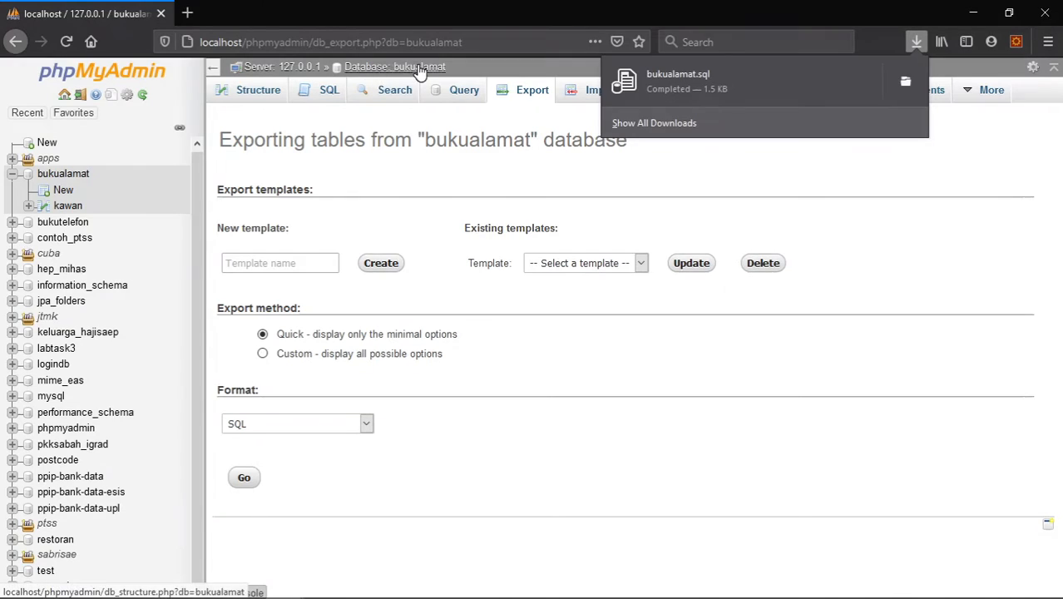
pyautogui.click(906, 86)
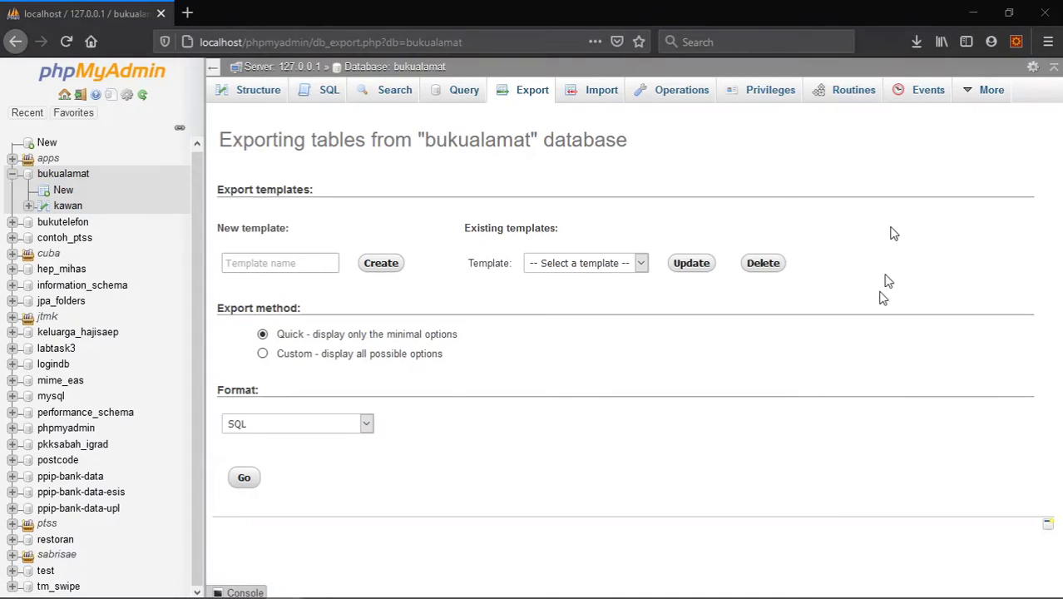
pyautogui.moveTo(838, 597)
# - Check the download save location in the browser's general options and close the options page
pyautogui.click(1047, 44)
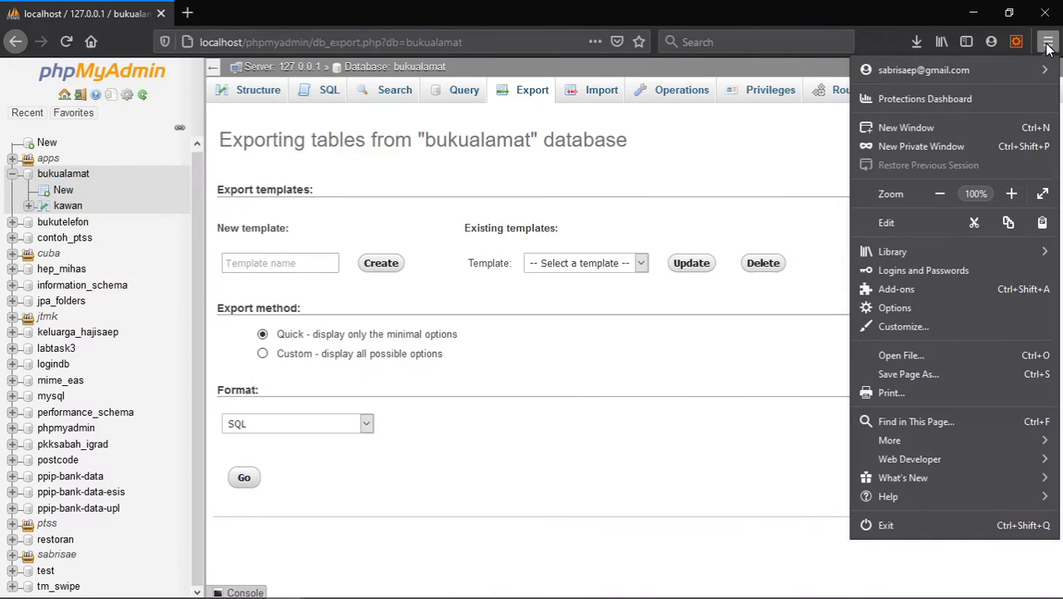
pyautogui.click(897, 305)
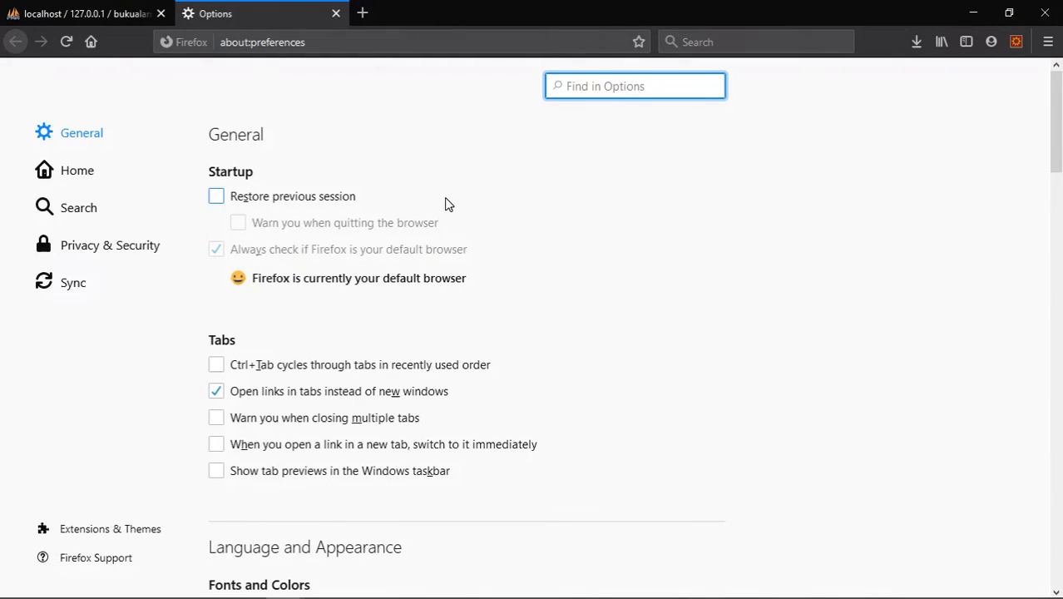
pyautogui.scroll(-8, 351, 275)
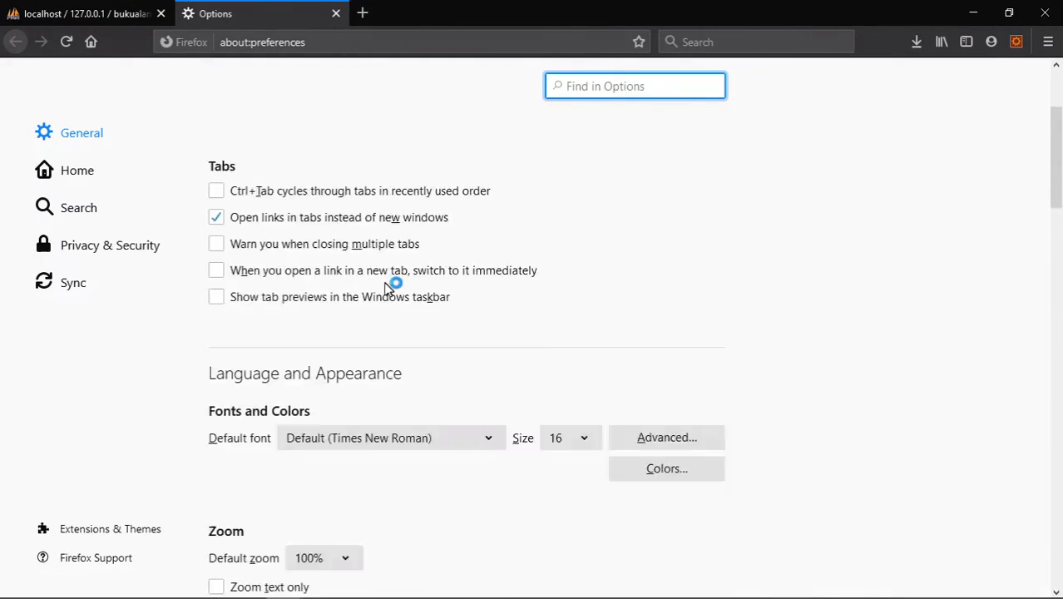
pyautogui.scroll(-5, 426, 284)
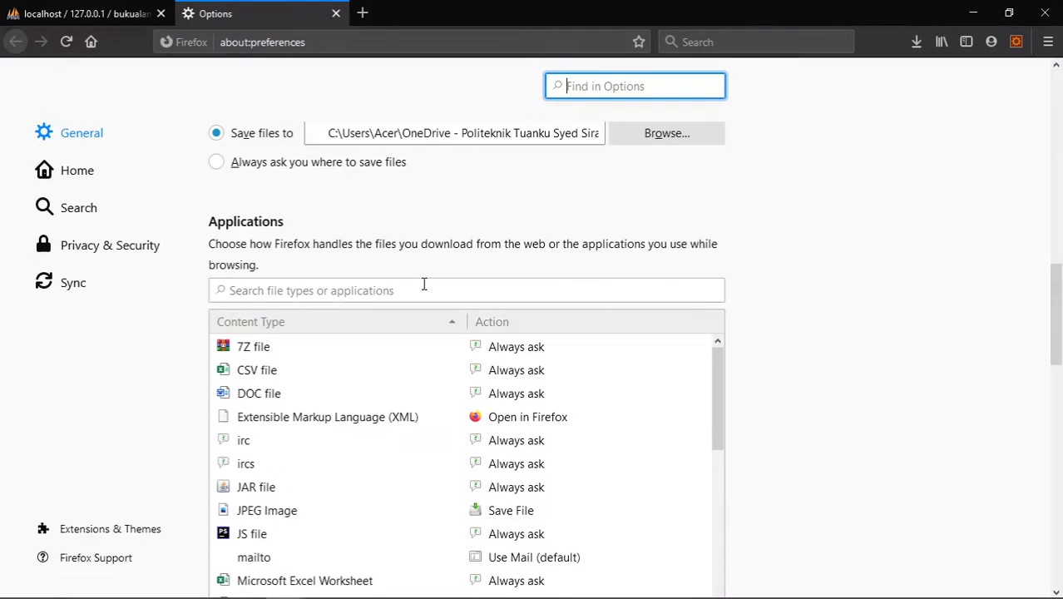
pyautogui.scroll(5, 422, 282)
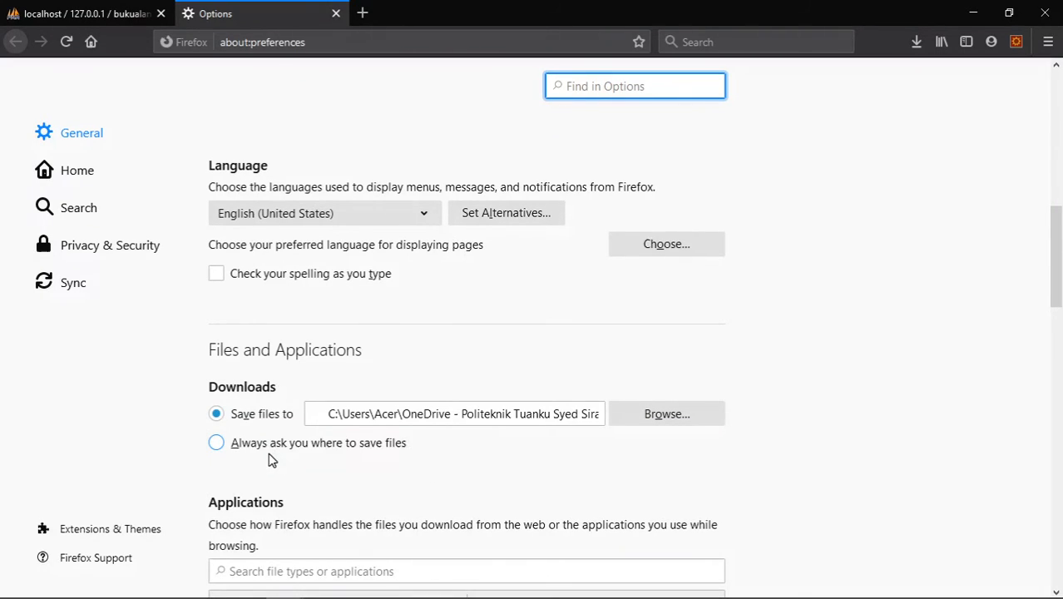
pyautogui.click(337, 14)
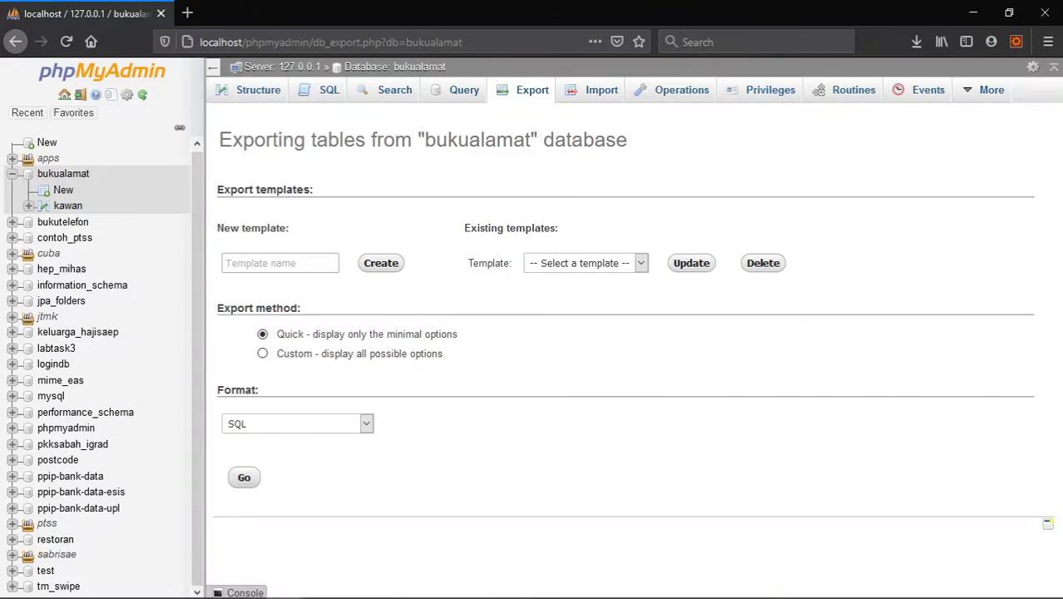
# - View the exported bukualamat file in the muaturun folder and close the folder window
pyautogui.moveTo(1062, 341); pyautogui.dragTo(799, 2)
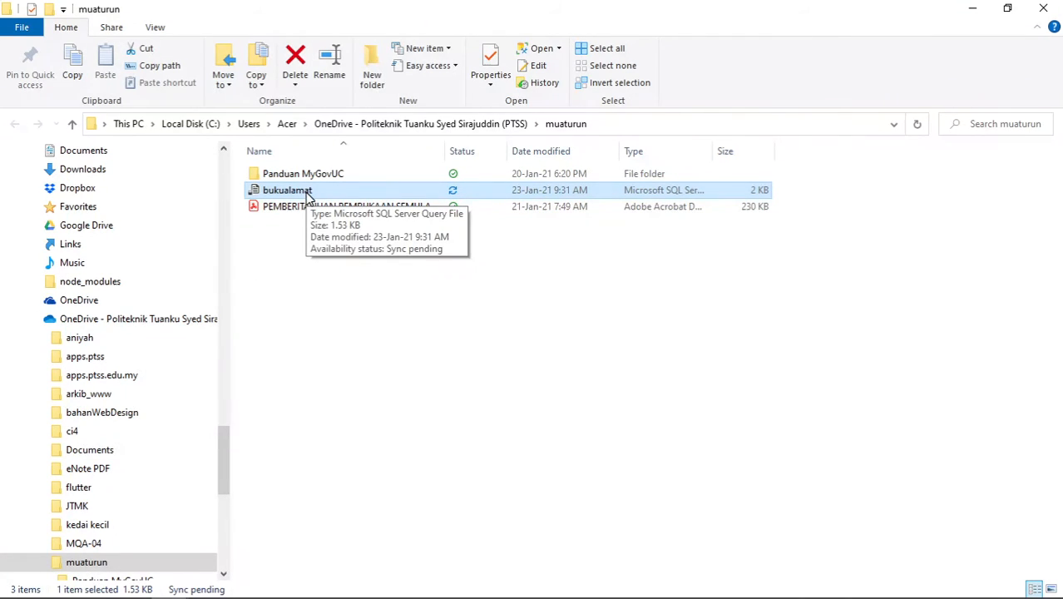
pyautogui.click(1043, 9)
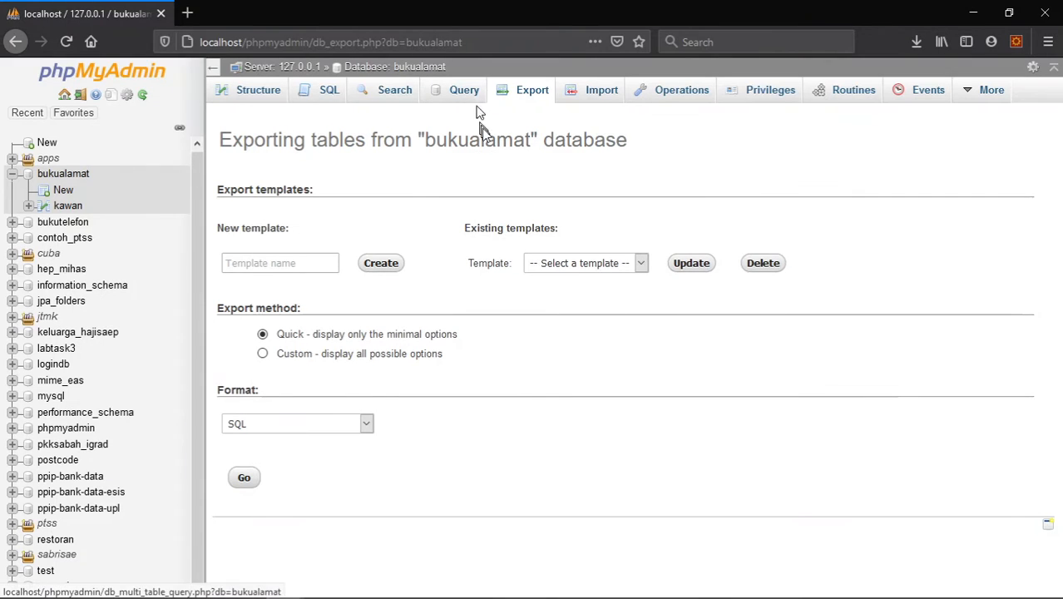
# - Look at the import options for the bukualamat database, and drop the entire database
pyautogui.click(600, 95)
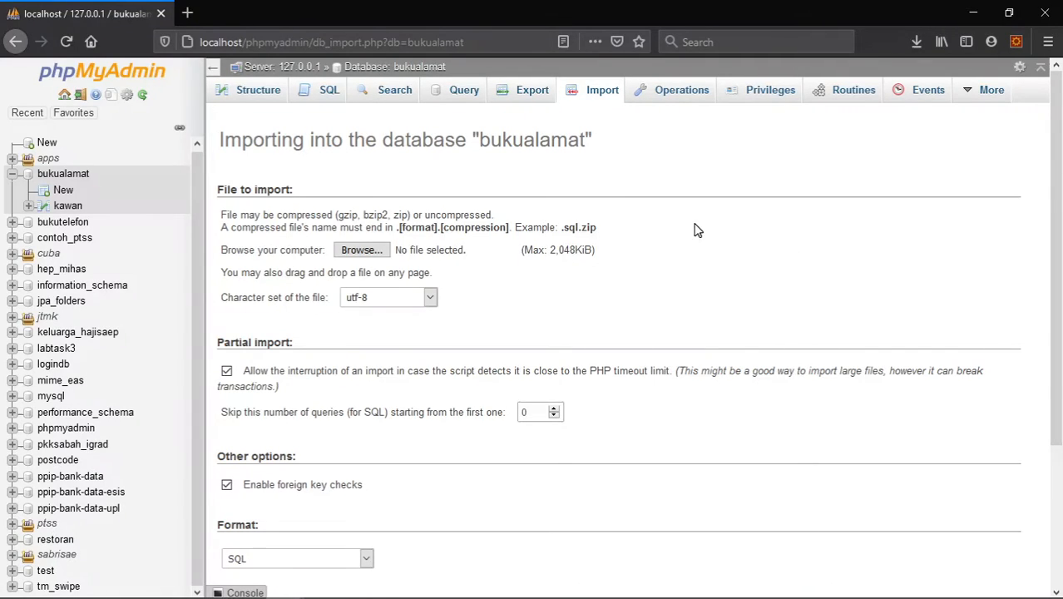
pyautogui.click(380, 71)
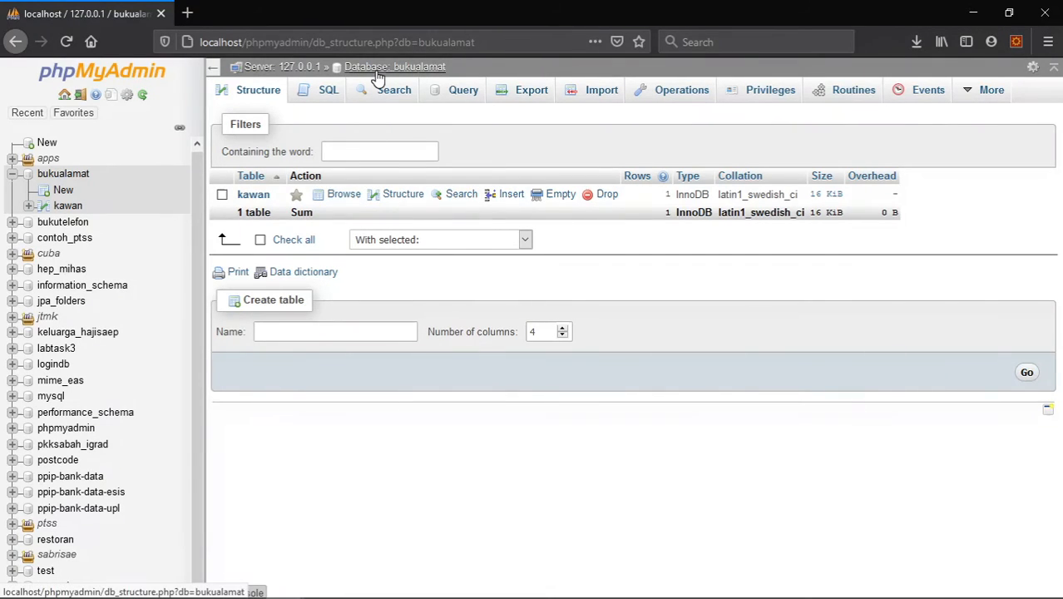
pyautogui.click(679, 93)
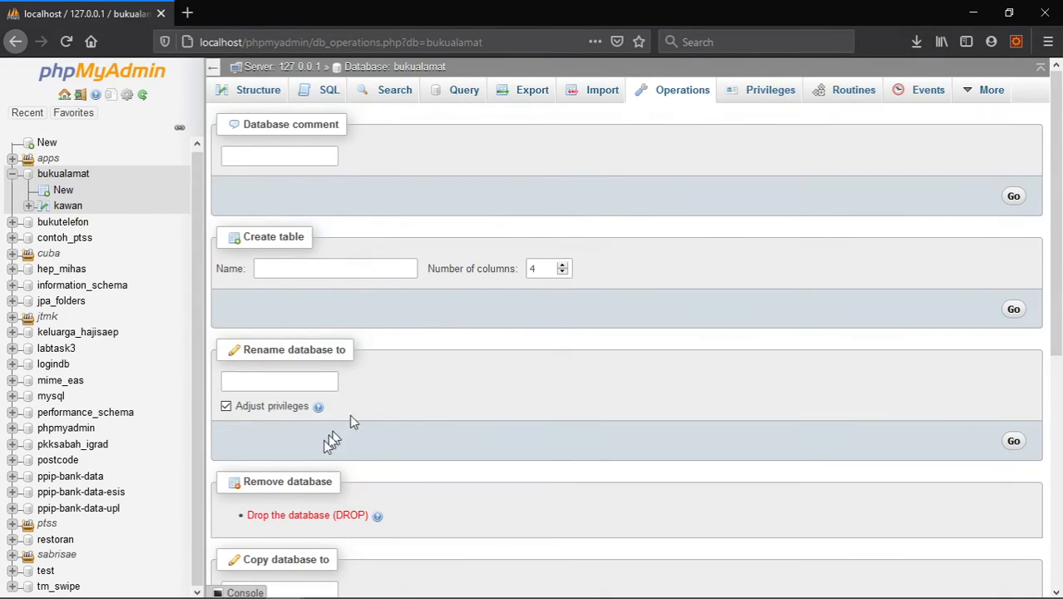
pyautogui.click(300, 517)
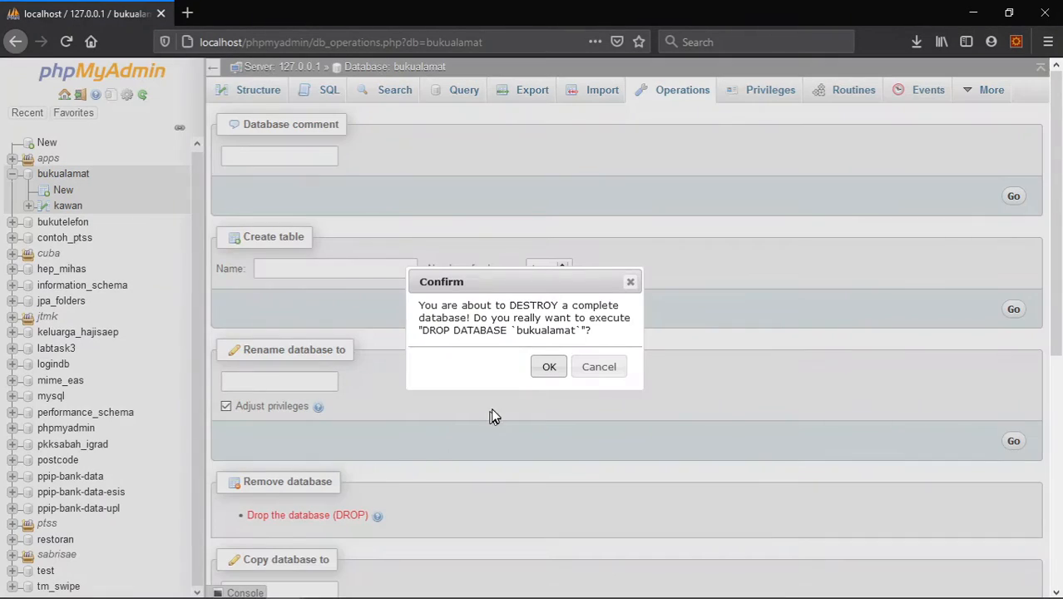
pyautogui.click(543, 370)
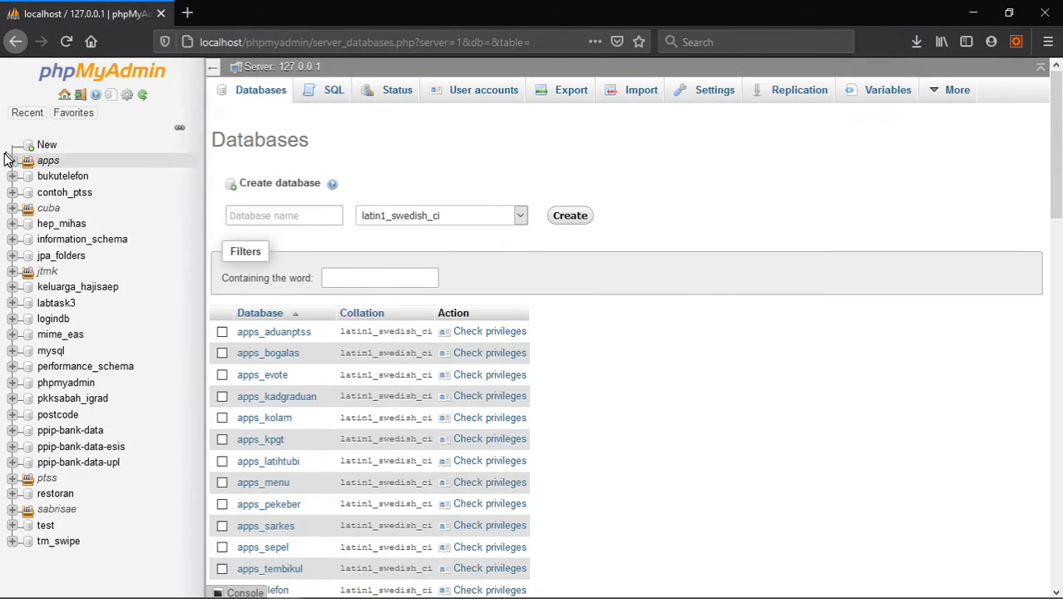
# - Create a new database named bukualamat with the latin1_swedish_ci collation
pyautogui.click(286, 214)
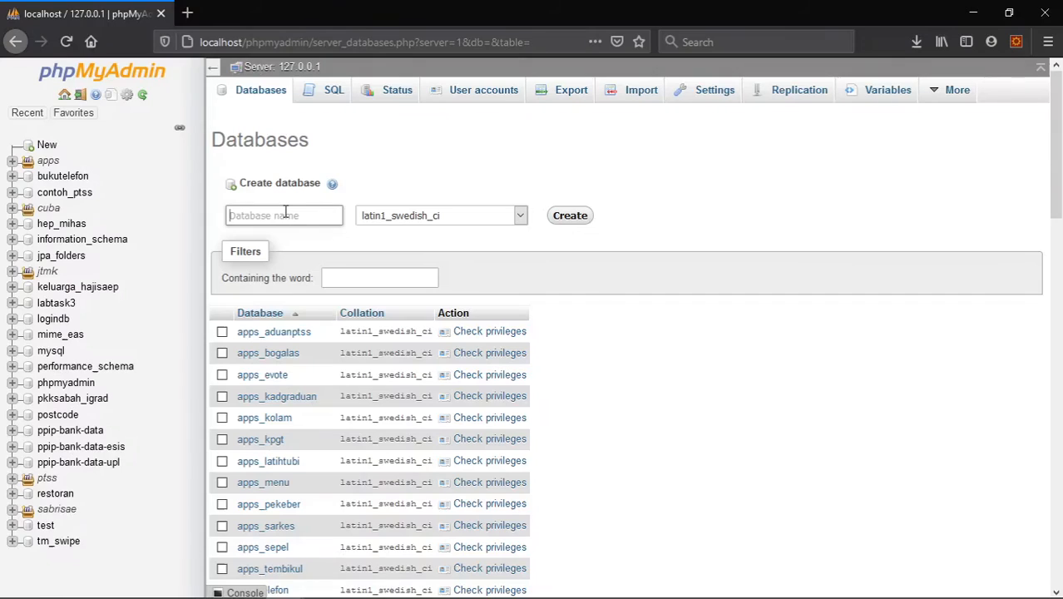
pyautogui.write('buku')
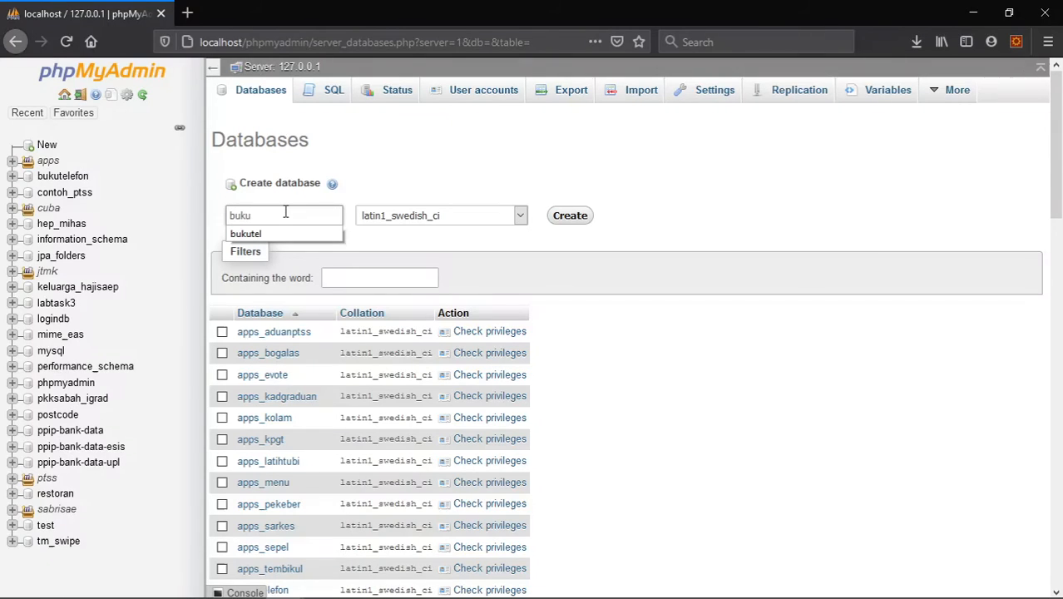
pyautogui.write('alamat')
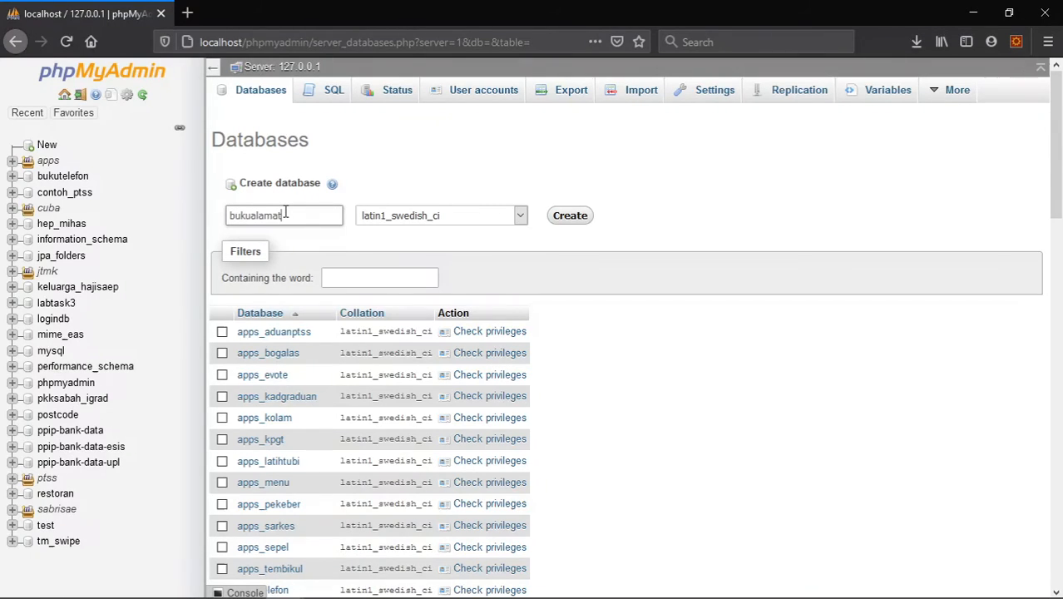
pyautogui.click(578, 217)
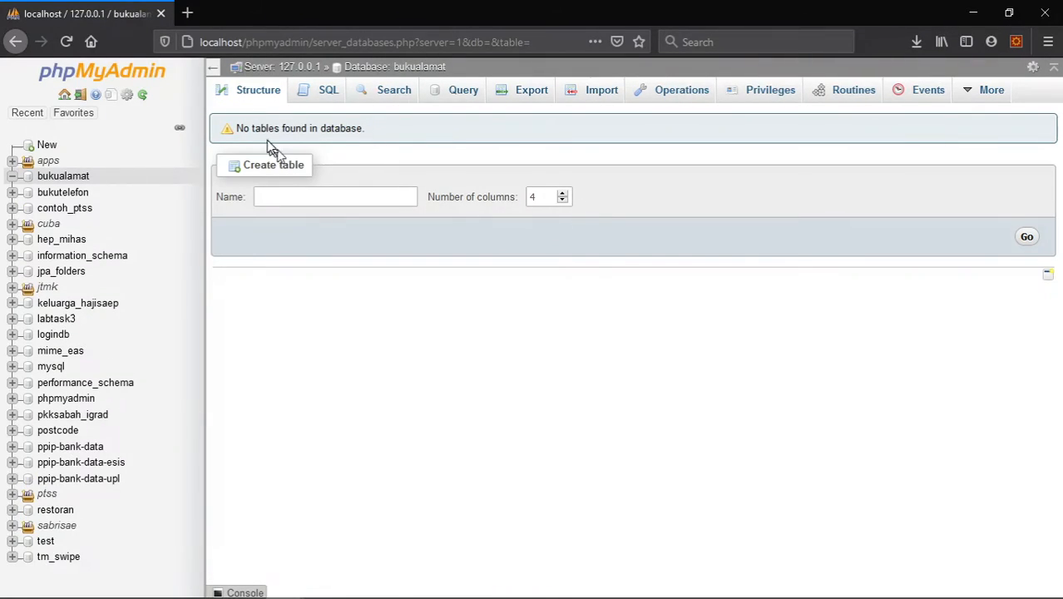
# - Open the import page for the recreated bukualamat database
pyautogui.click(599, 97)
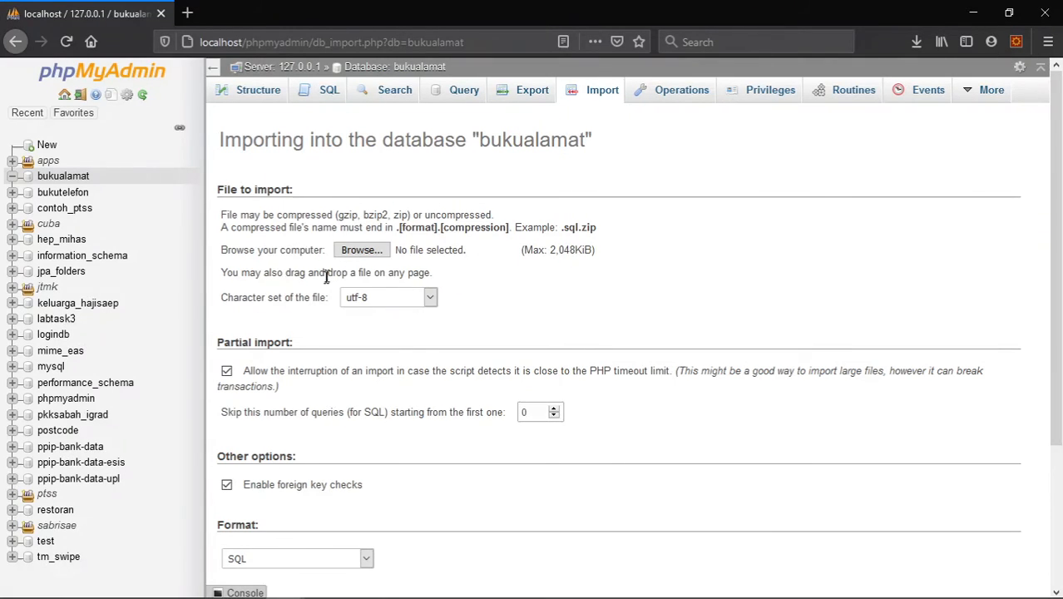
pyautogui.click(359, 251)
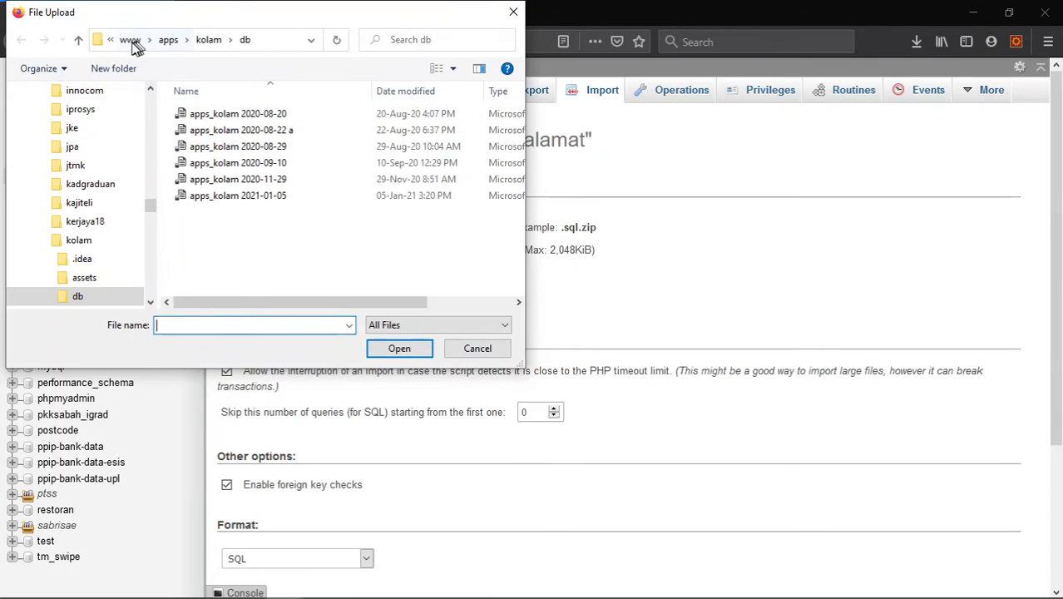
pyautogui.moveTo(150, 207); pyautogui.dragTo(150, 143)
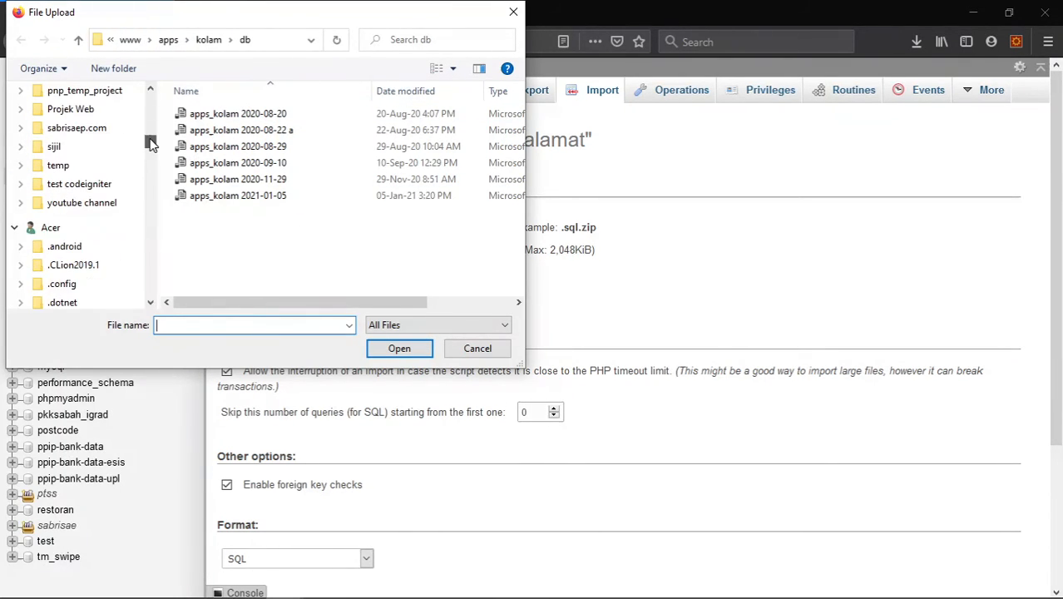
pyautogui.click(477, 348)
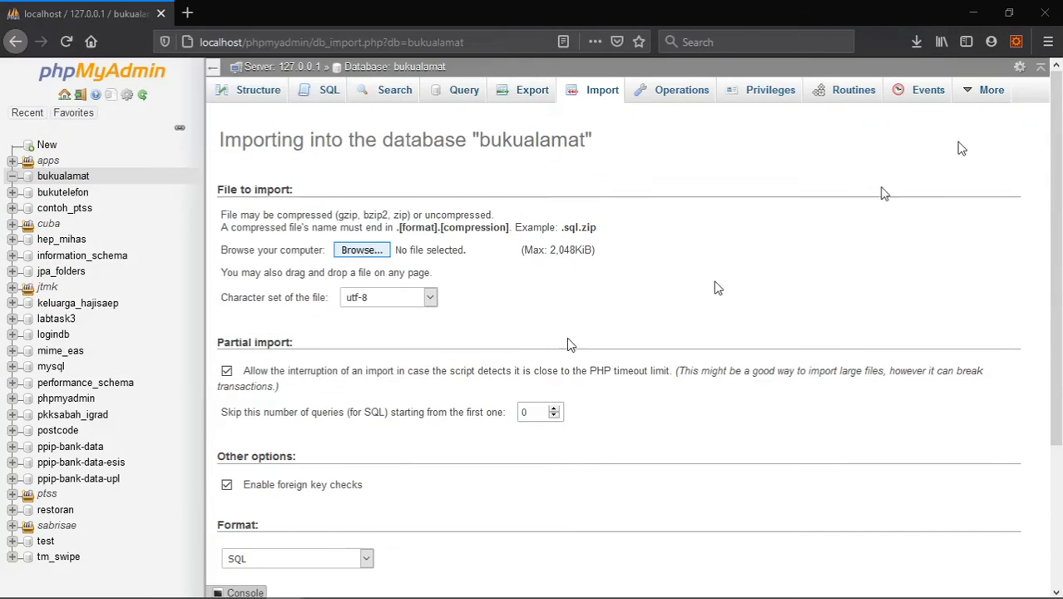
# - Look up the full path of the download folder in the browser's general options, and close the options page
pyautogui.click(1047, 43)
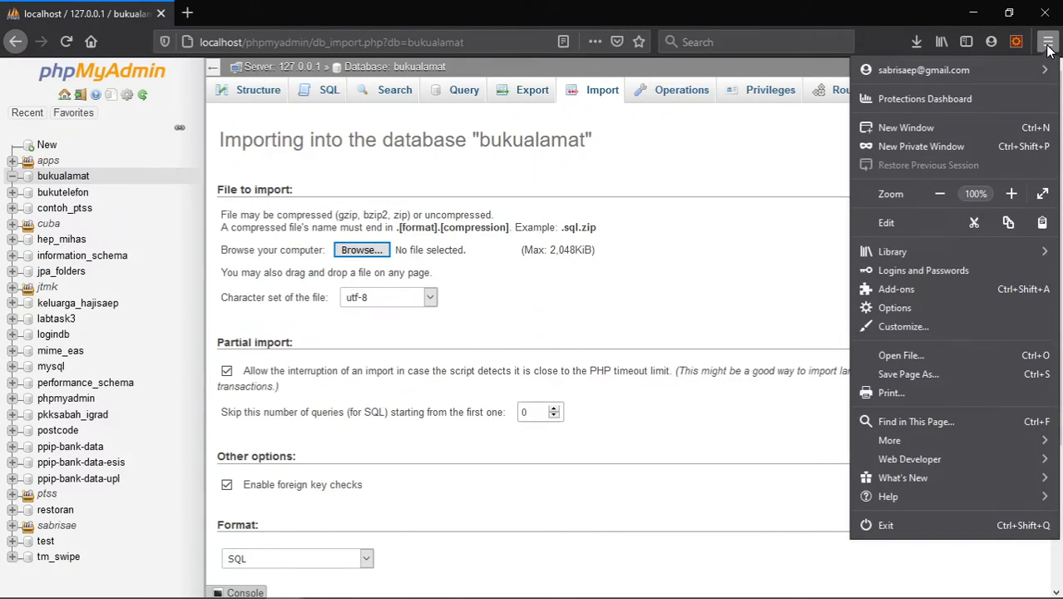
pyautogui.click(894, 308)
pyautogui.scroll(-8, 298, 183)
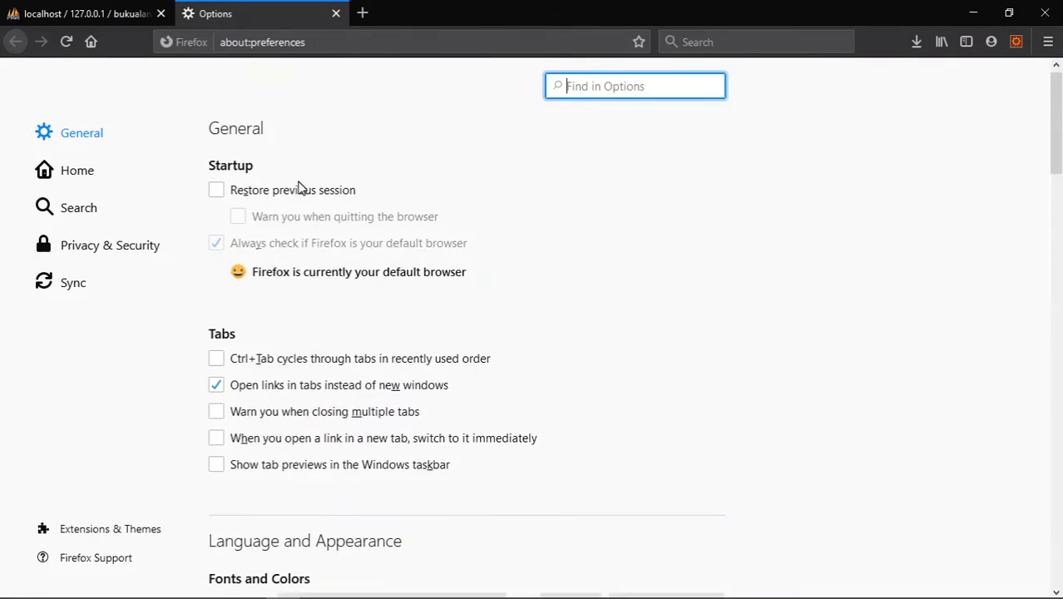
pyautogui.scroll(-3, 346, 316)
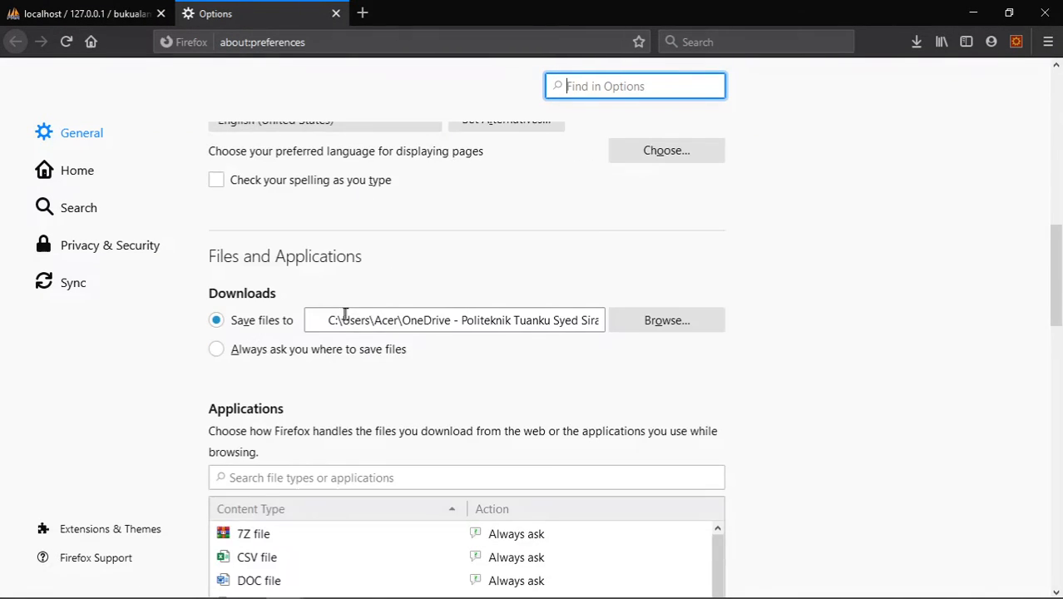
pyautogui.click(445, 322)
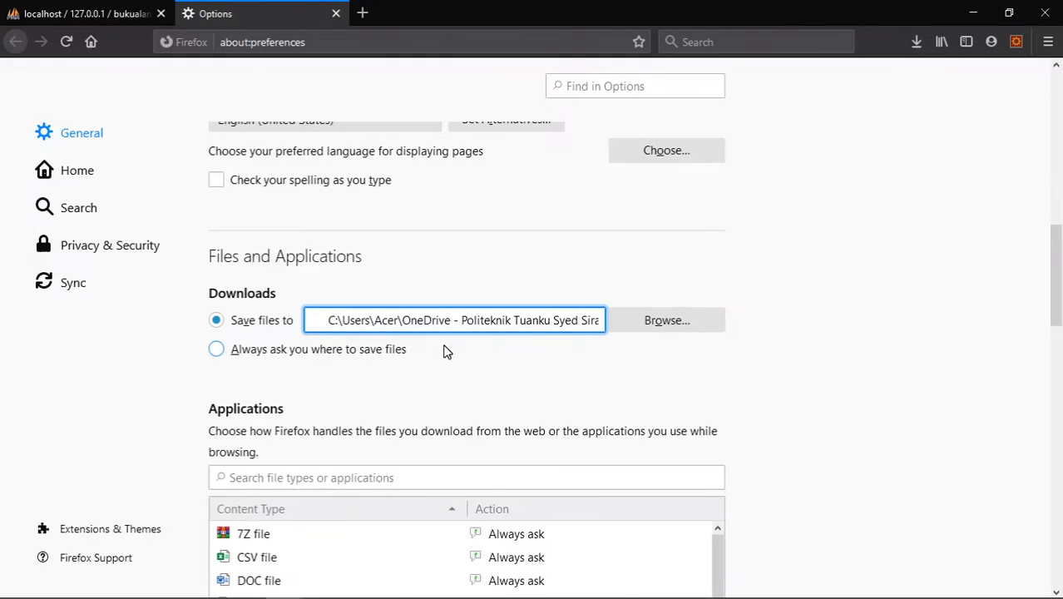
pyautogui.press('End')
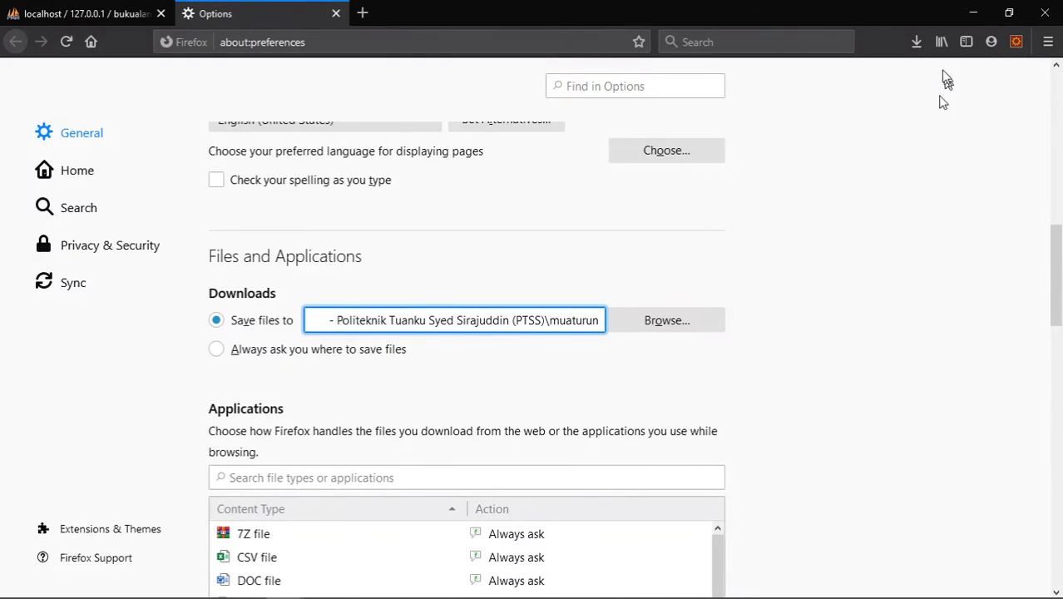
pyautogui.click(336, 13)
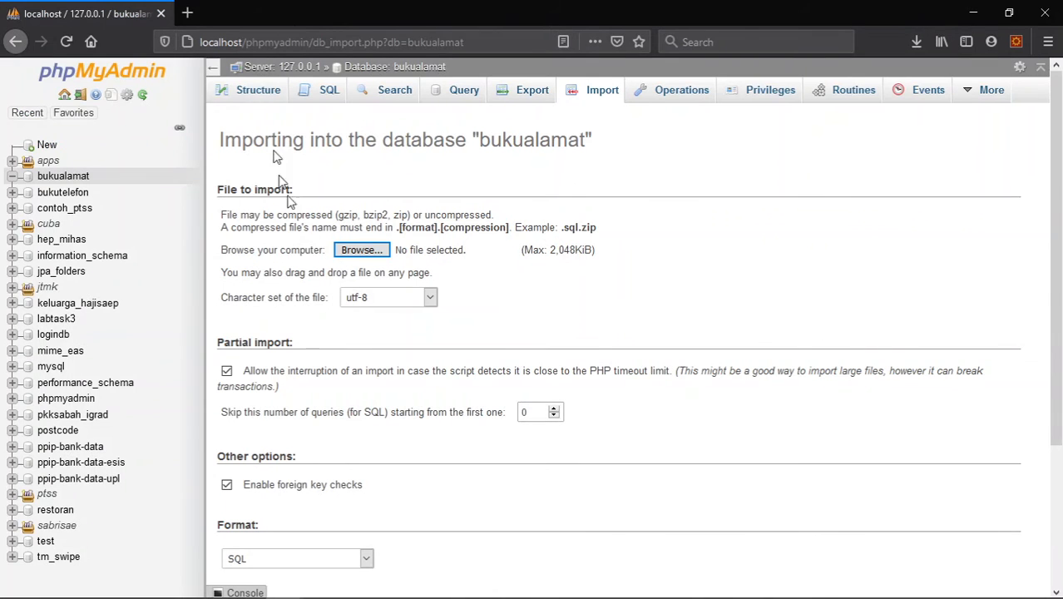
# - Choose the bukualamat file from the muaturun folder in the Politeknik OneDrive as the file to import
pyautogui.click(366, 252)
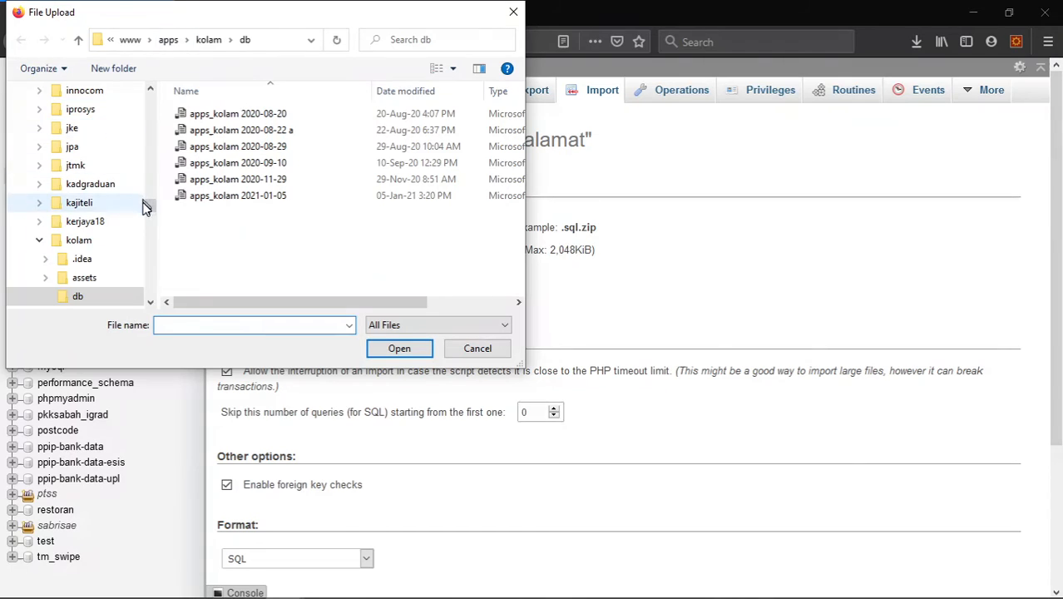
pyautogui.moveTo(149, 206); pyautogui.dragTo(146, 276)
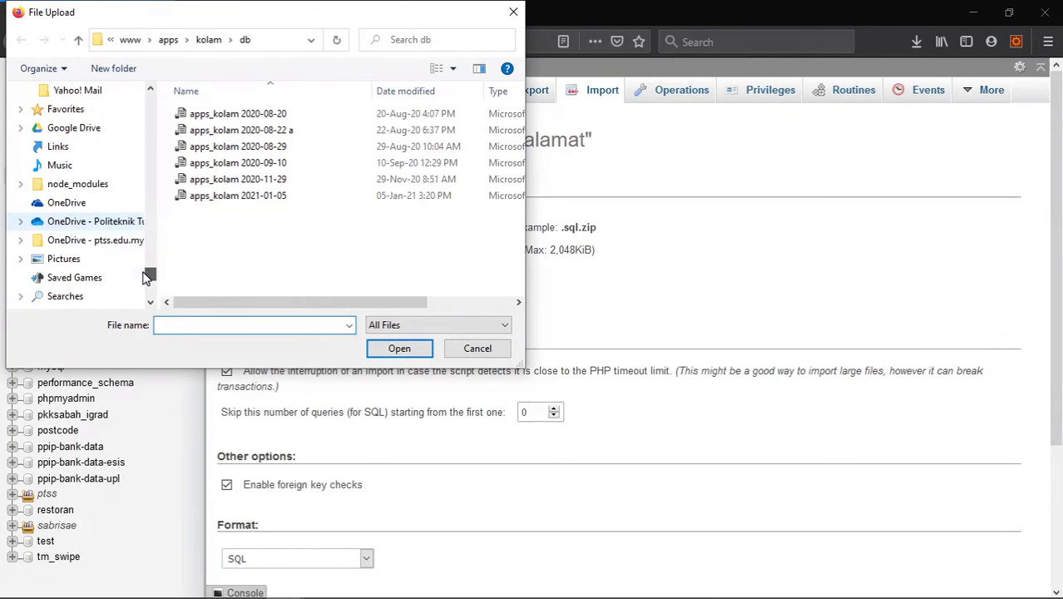
pyautogui.click(21, 222)
pyautogui.scroll(-2, 73, 240)
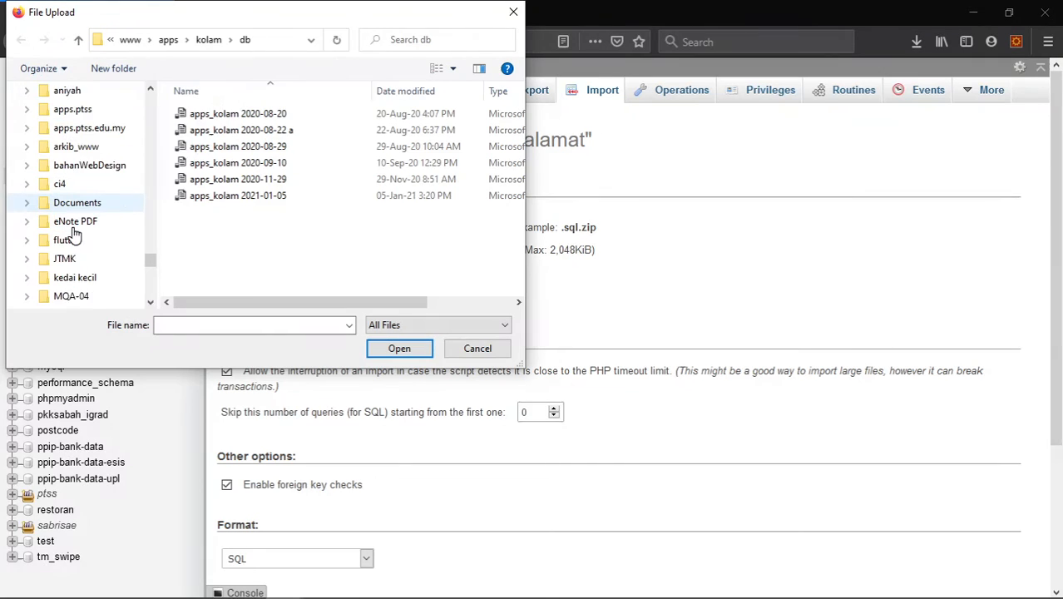
pyautogui.click(76, 296)
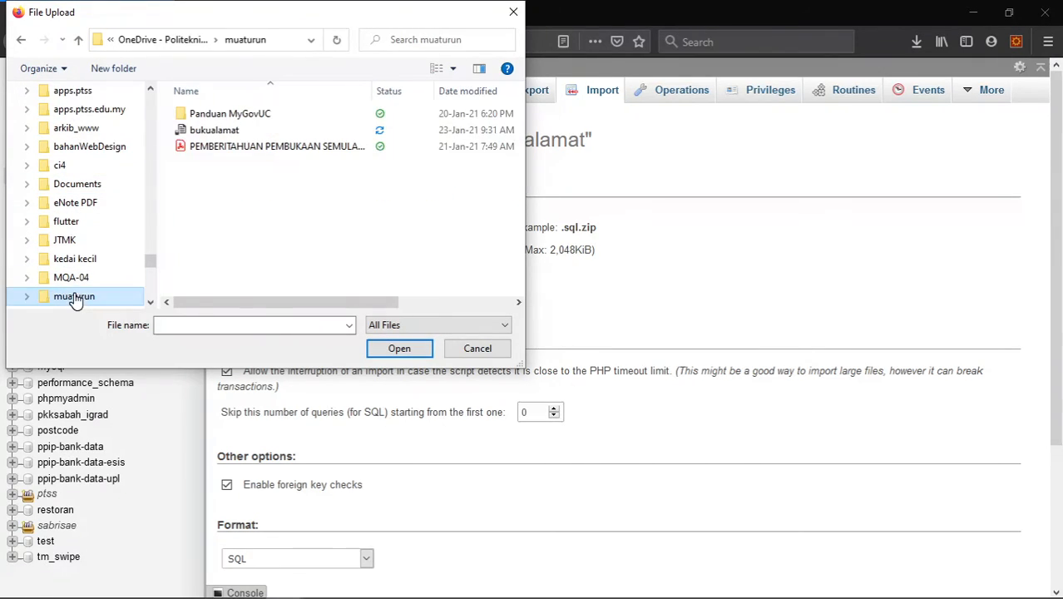
pyautogui.click(218, 130)
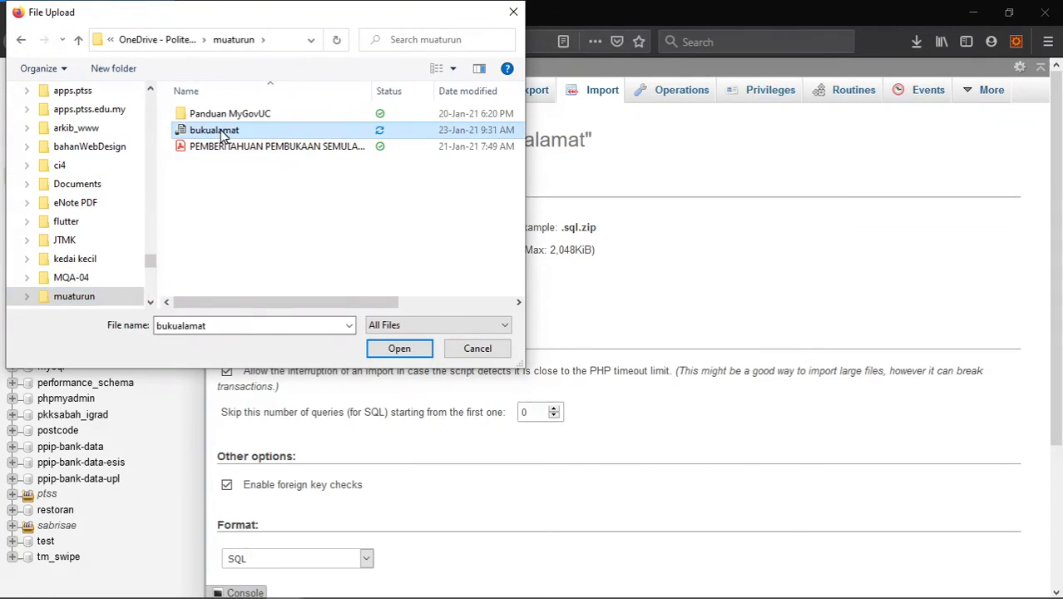
pyautogui.click(398, 349)
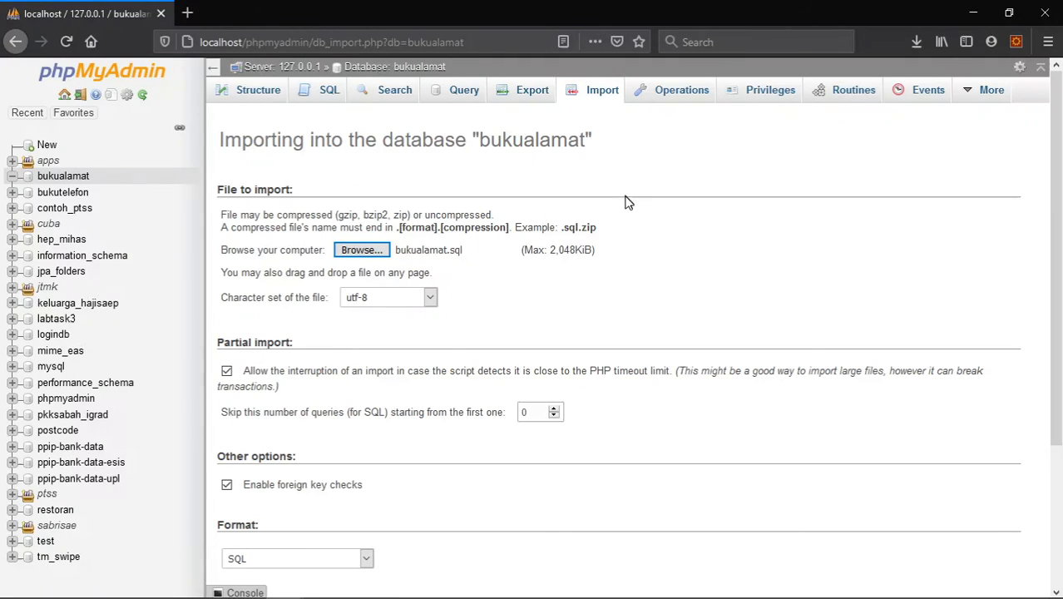
# - Review the import settings and run the import of bukualamat.sql in SQL format with the default options
pyautogui.scroll(-2, 633, 298)
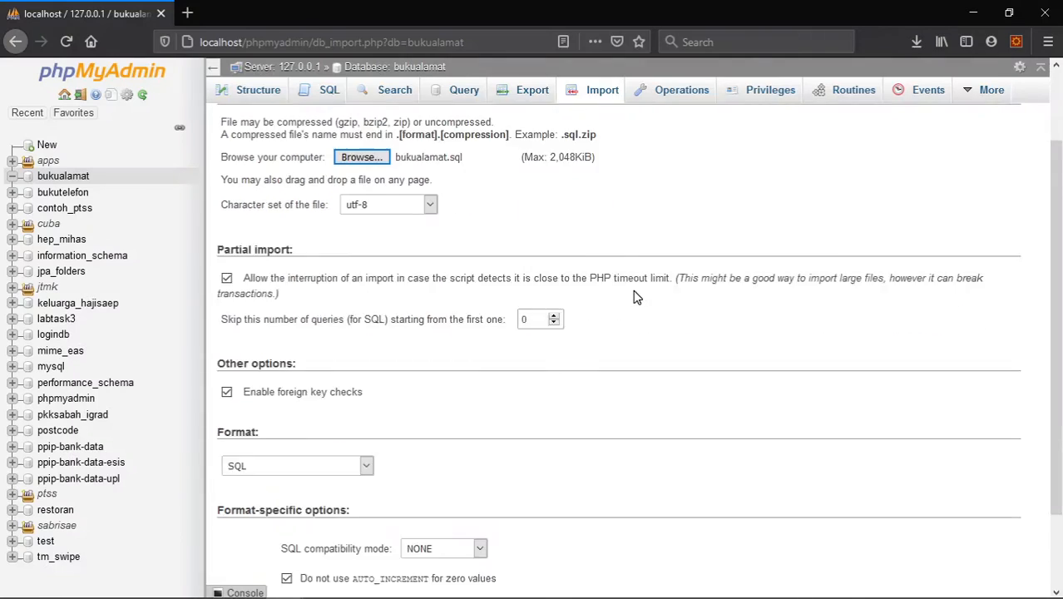
pyautogui.scroll(2, 633, 298)
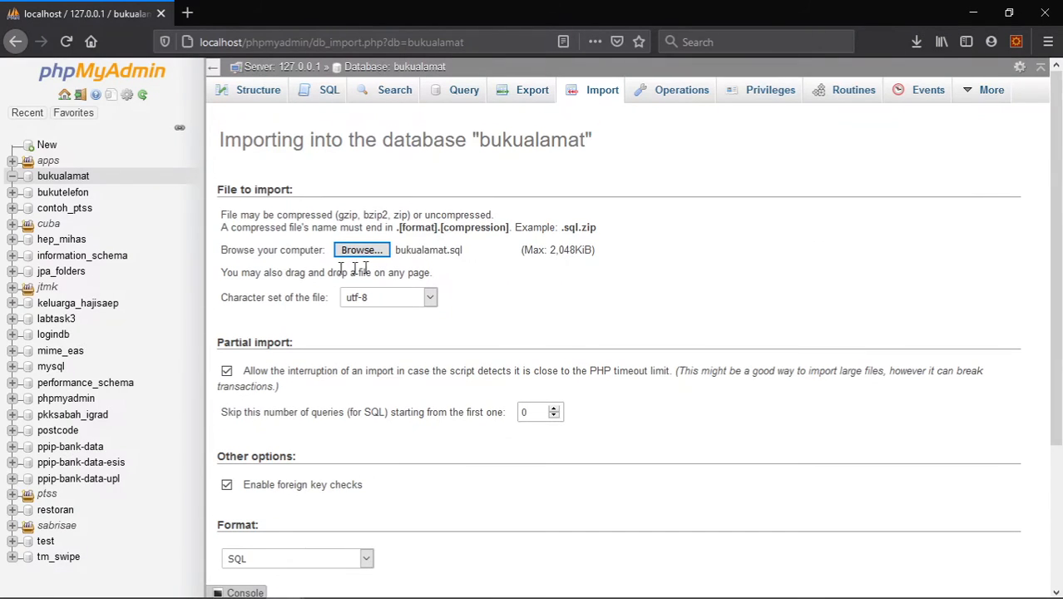
pyautogui.scroll(-2, 374, 268)
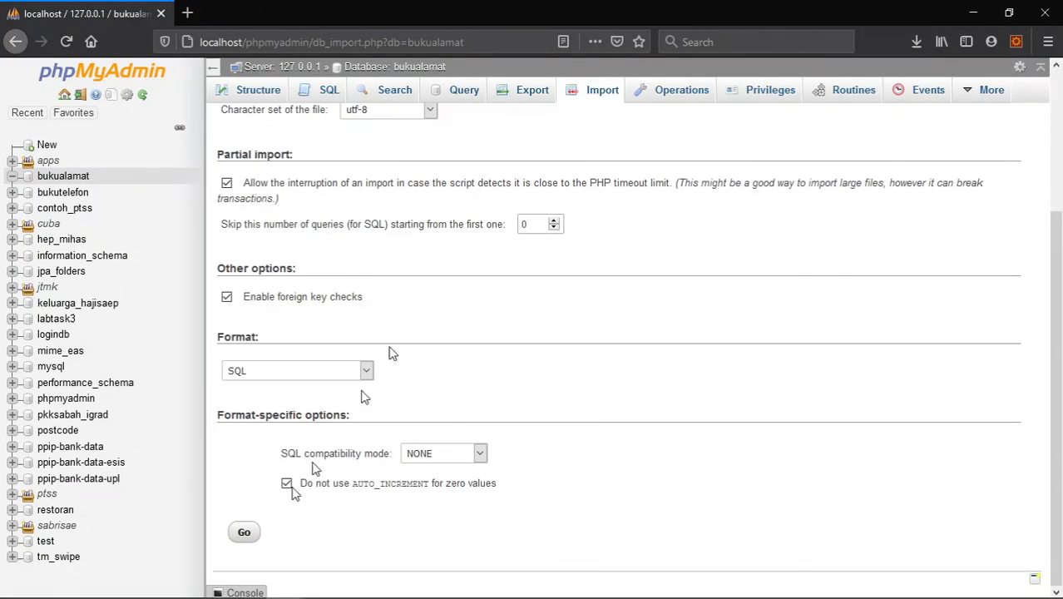
pyautogui.scroll(3, 416, 314)
pyautogui.scroll(-3, 449, 279)
pyautogui.click(244, 535)
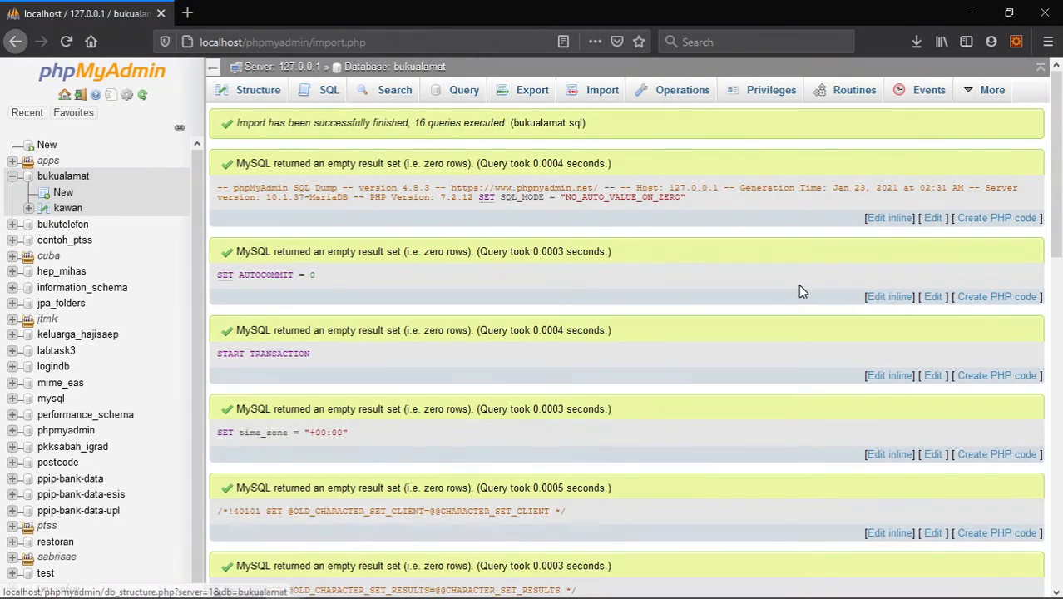
# - Review the executed import queries and open the structure of the bukualamat database
pyautogui.scroll(-12, 799, 290)
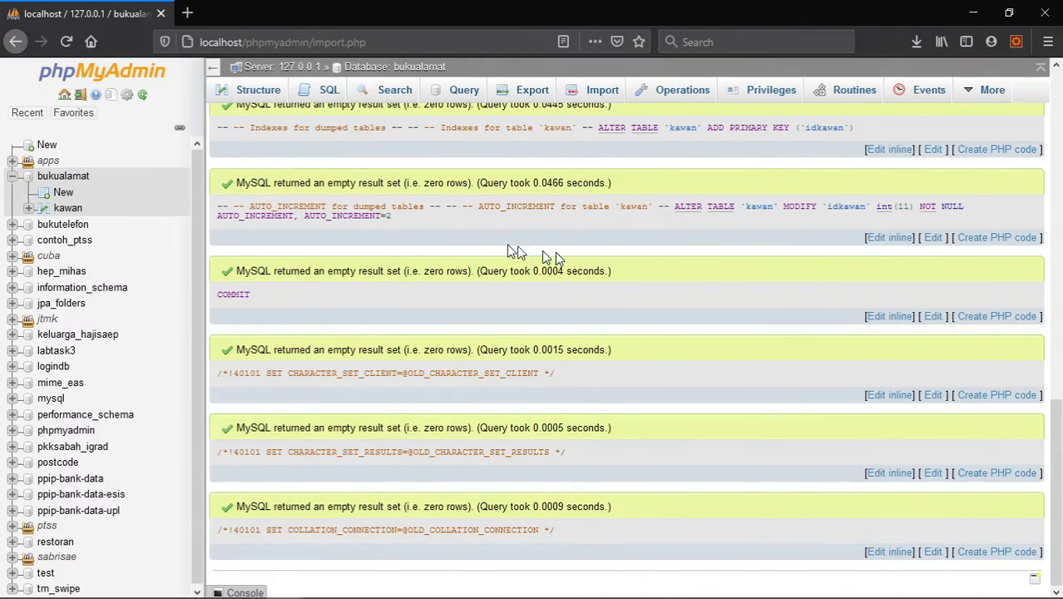
pyautogui.click(72, 185)
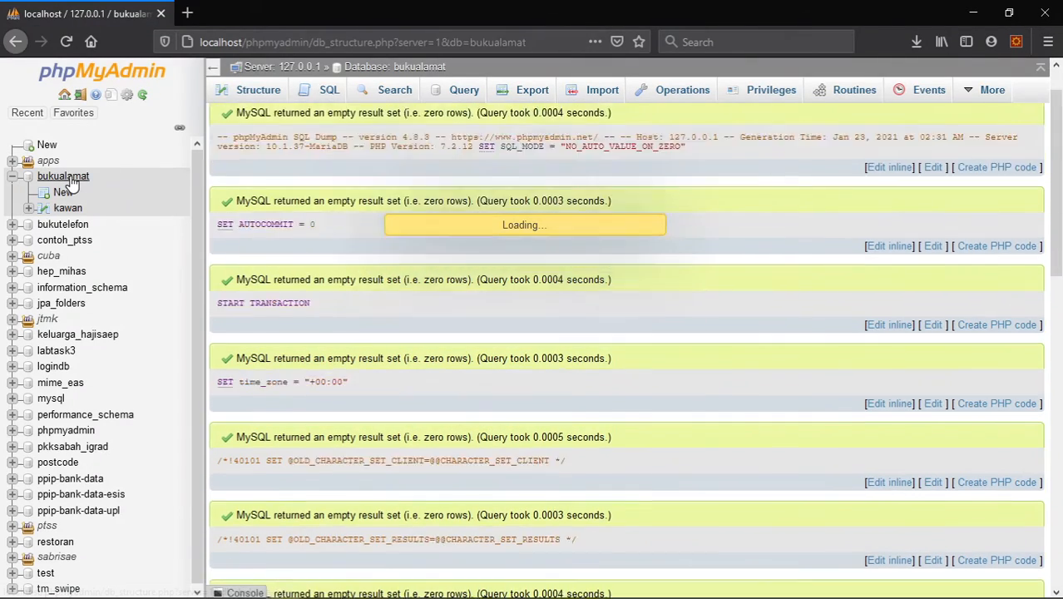